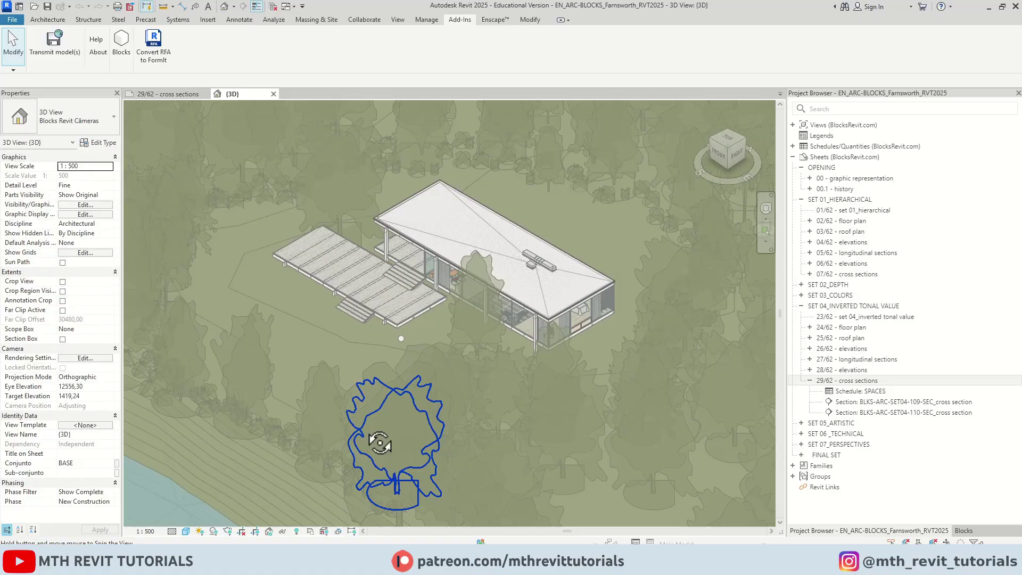
shift+middle_drag(379, 443, 531, 506)
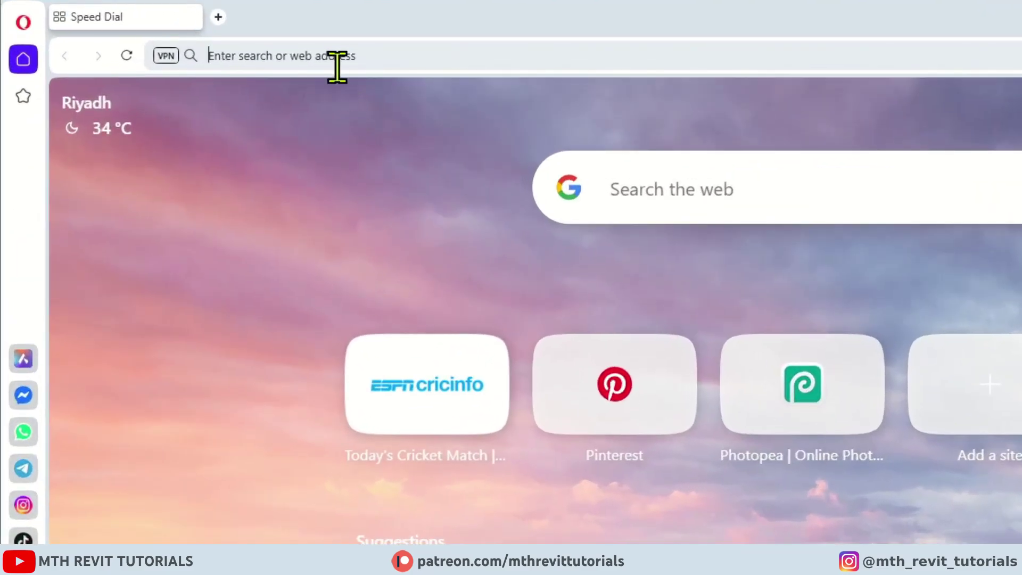
Open the Blocks website at blocksrvt.com in the web browser.
click(195, 38)
text(block)
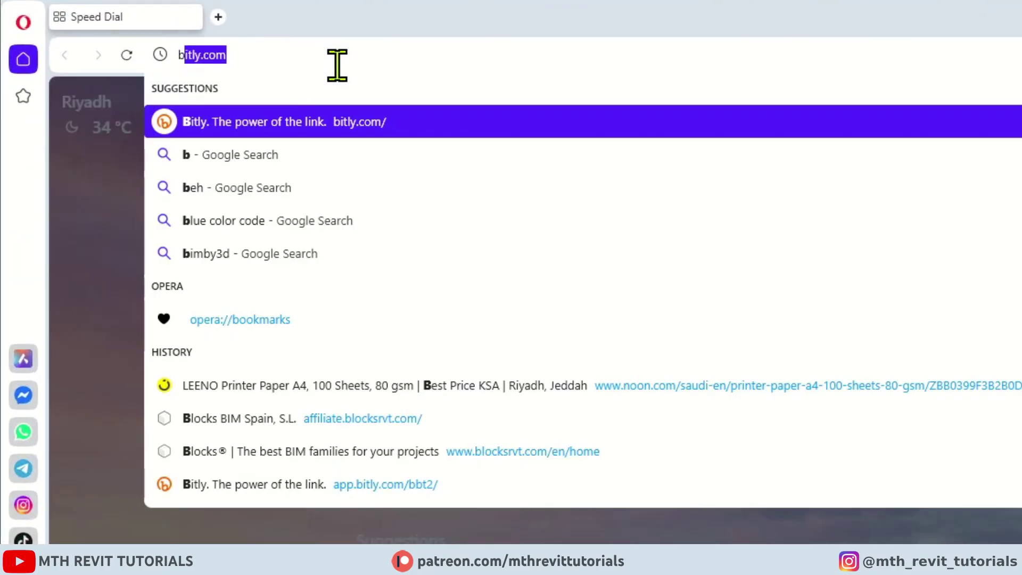
text(srvt.c)
key(Return)
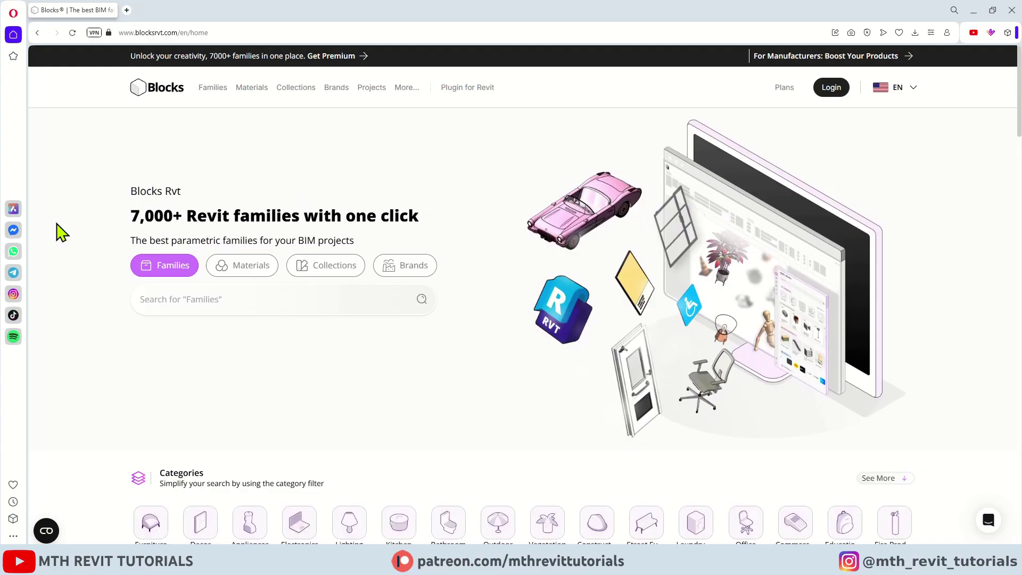
drag(129, 216, 184, 216)
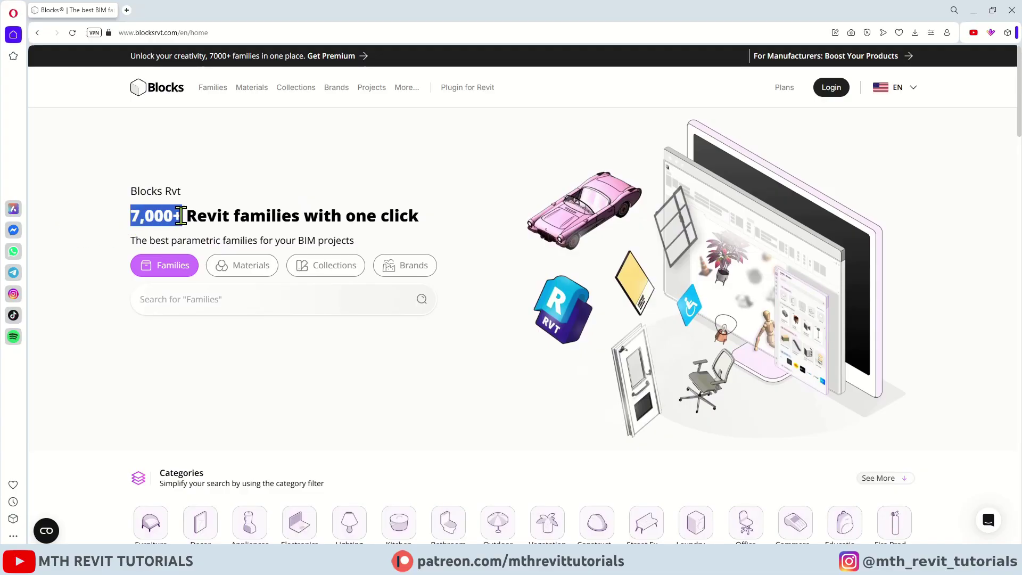
click(495, 365)
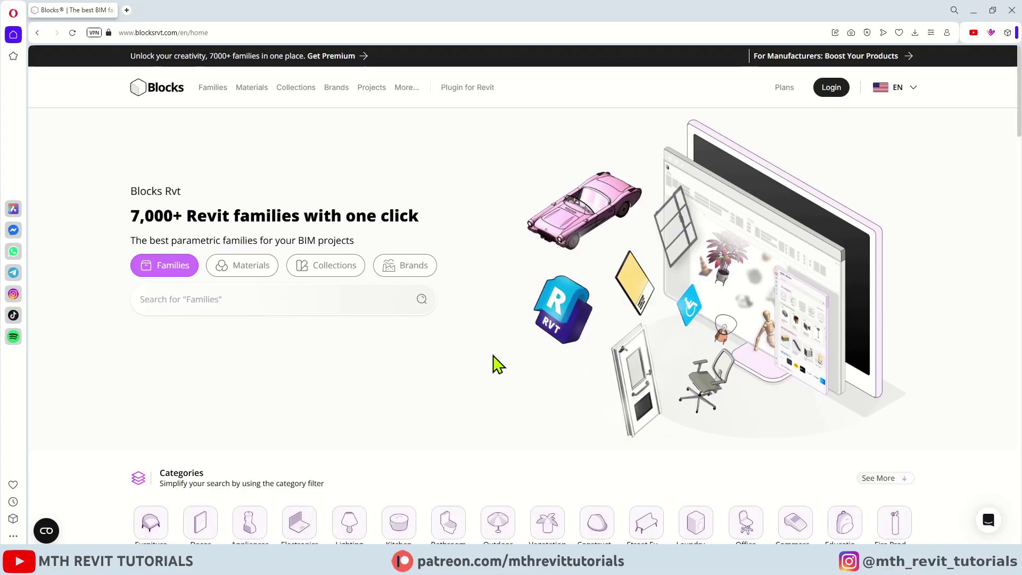
Log in to the Blocks website with the account e-mail and password.
click(831, 88)
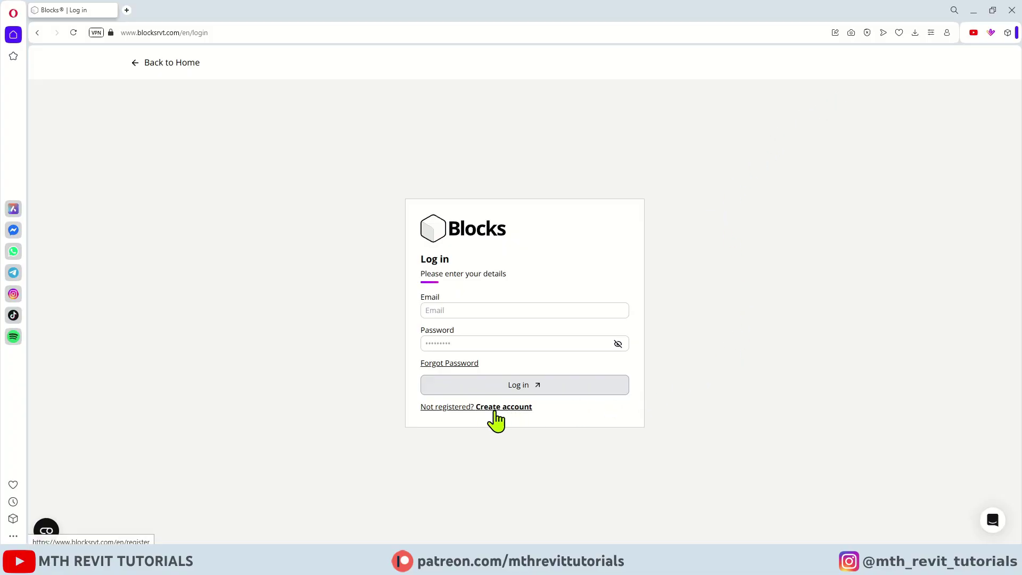
click(467, 345)
text(•••)
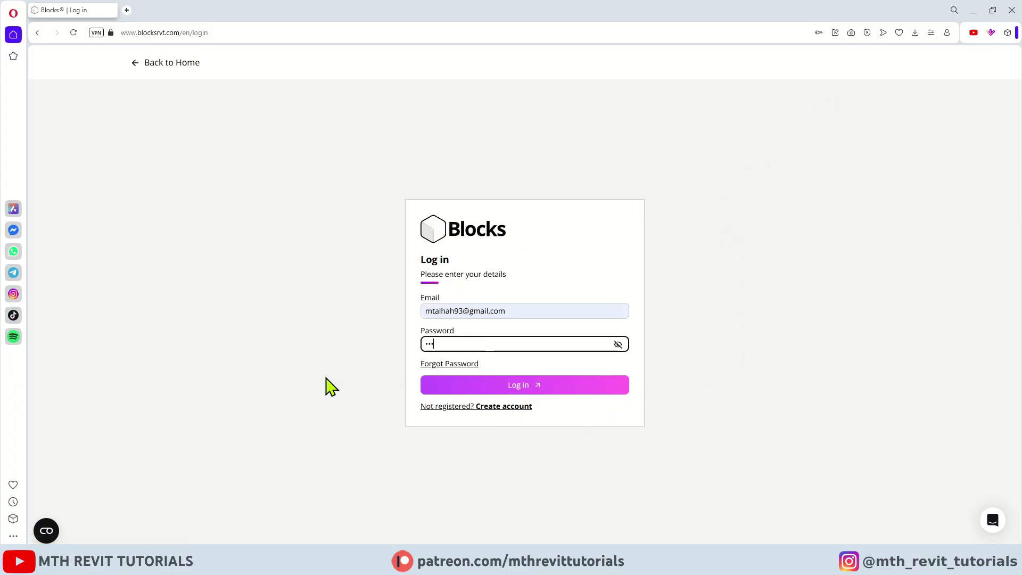
key(Return)
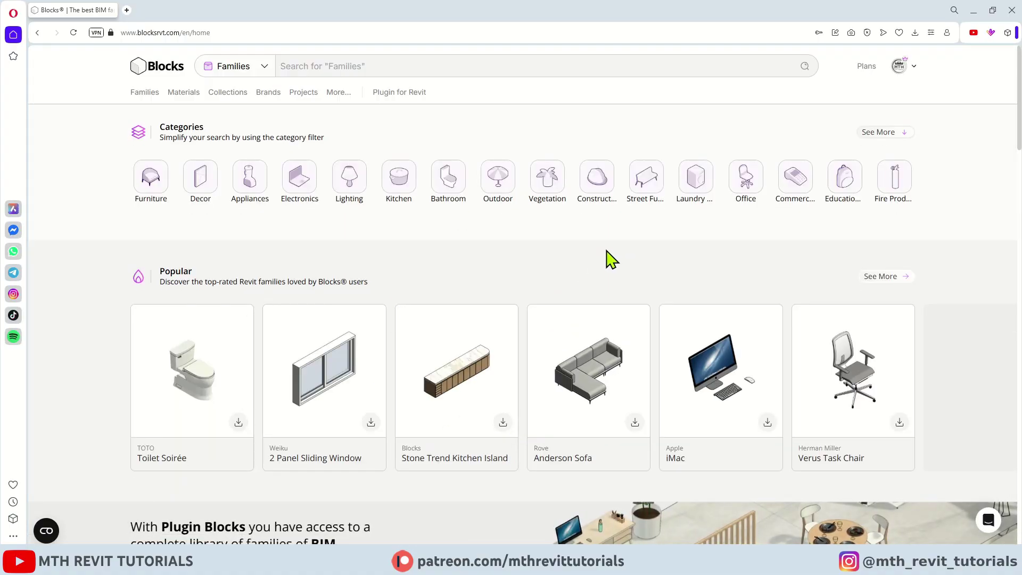
Download the zip_2025_EN package of the Farnsworth House Project in Revit from the site's projects.
click(305, 95)
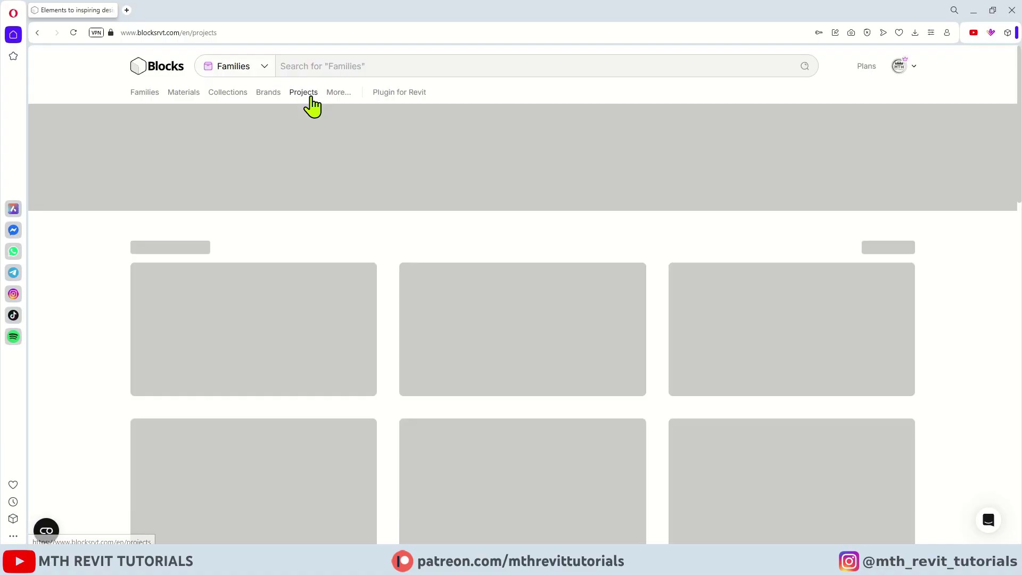
scroll(650, 228, down, 7)
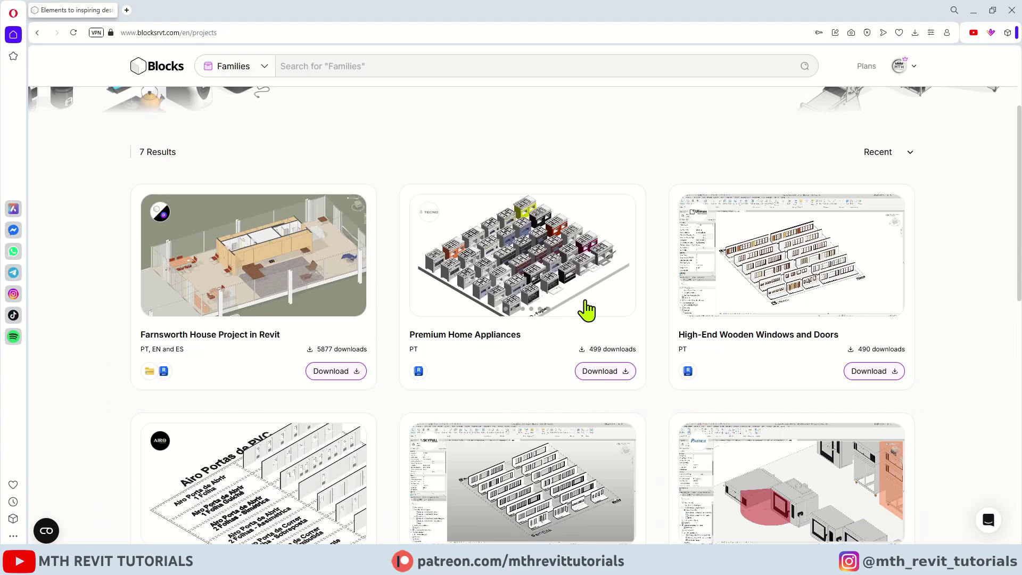
scroll(536, 442, down, 2)
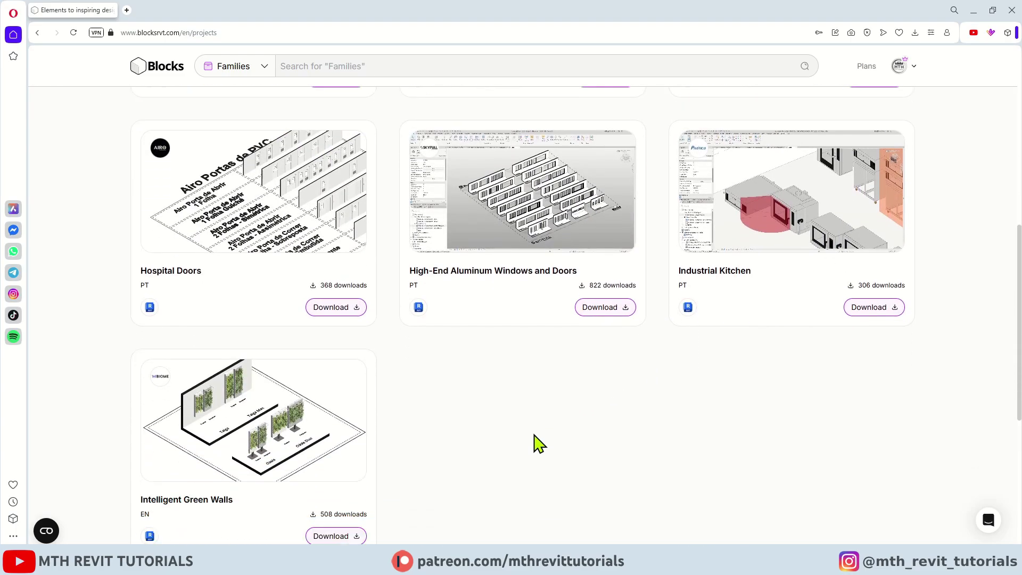
scroll(411, 433, up, 6)
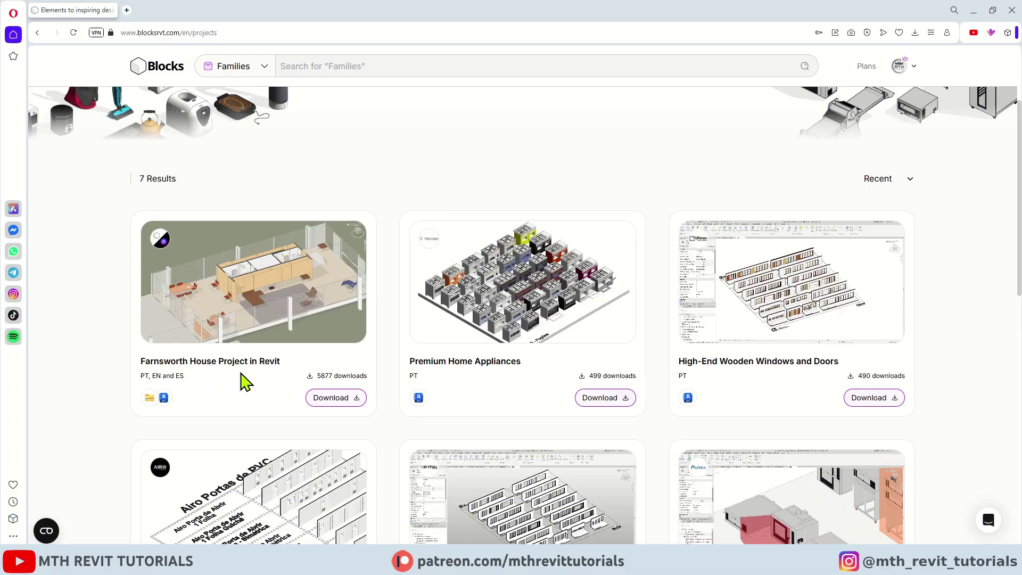
click(356, 409)
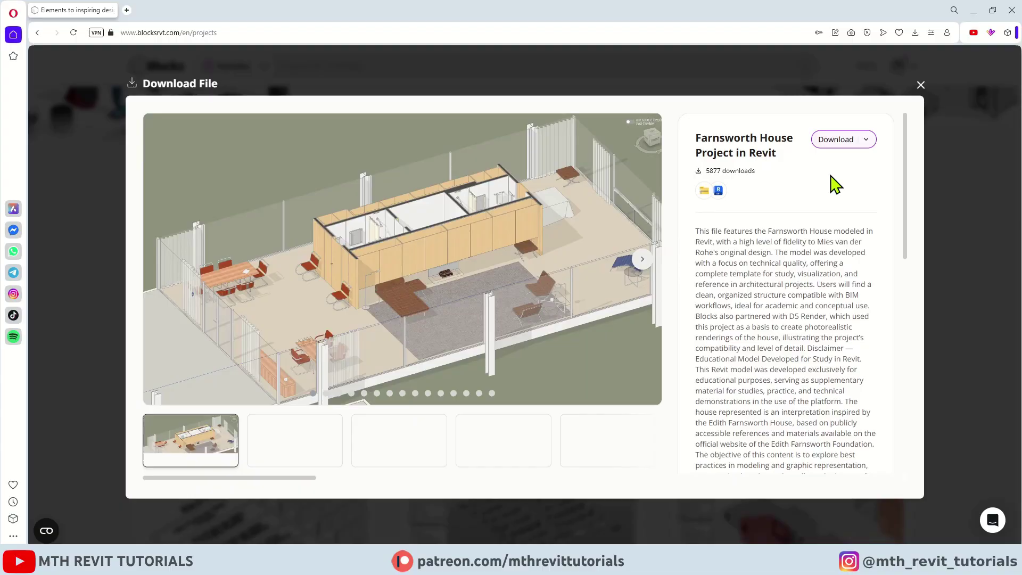
click(864, 139)
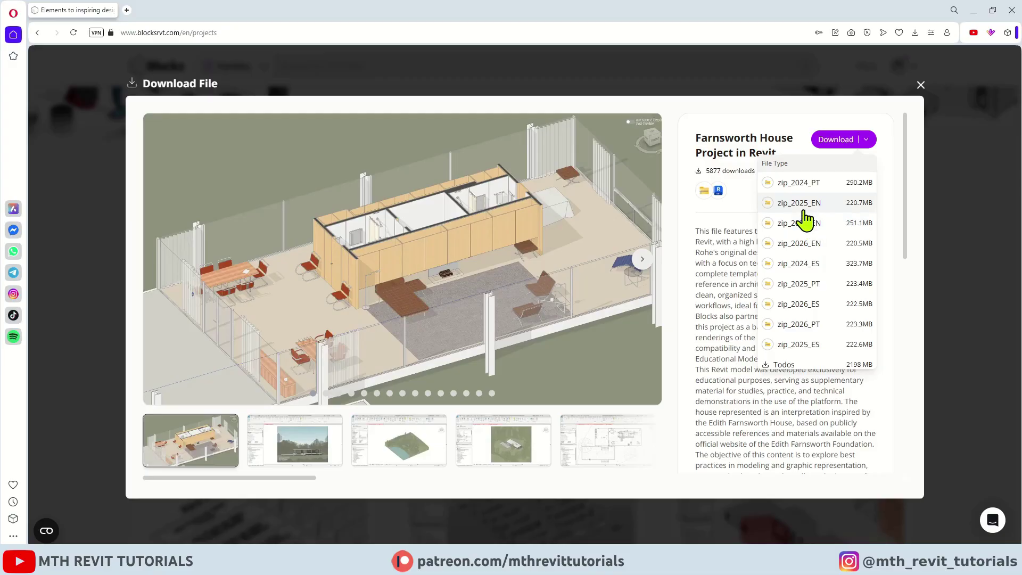
click(804, 210)
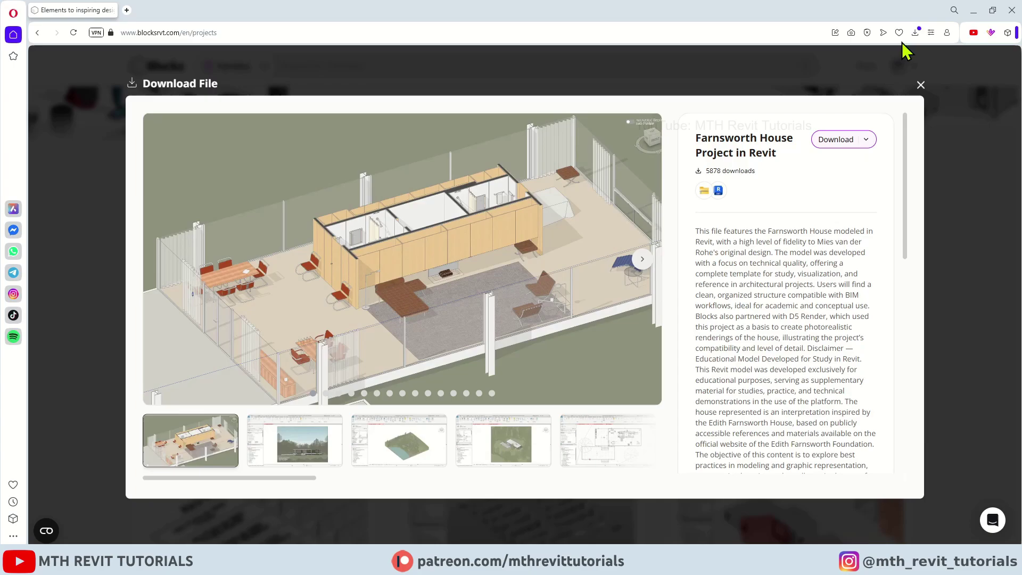
Open the downloaded Farnsworth archive, copy its three folders and the Revit project file, and minimize the windows to reach the desktop.
click(916, 33)
click(850, 101)
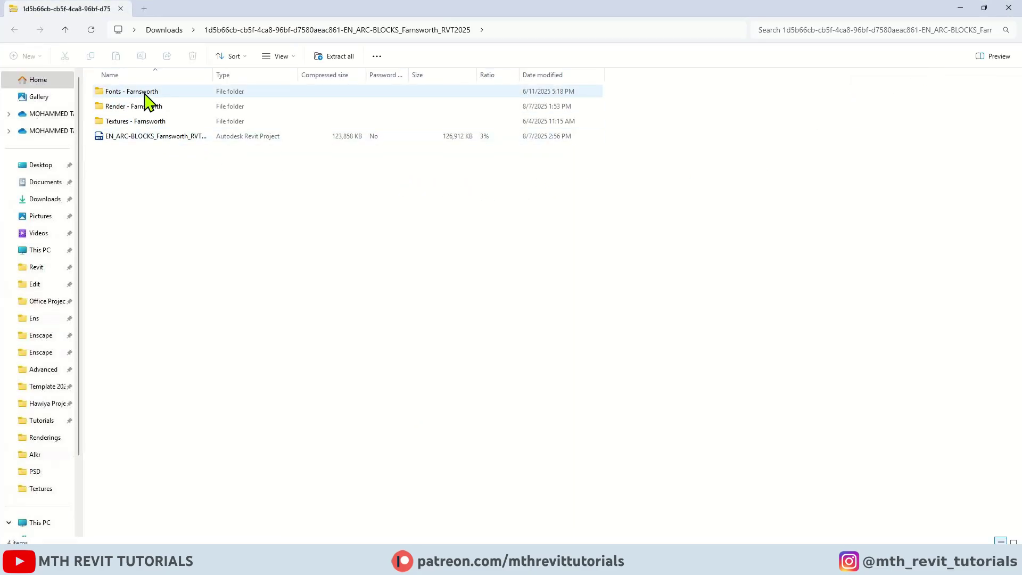
drag(205, 181, 113, 87)
right_click(115, 93)
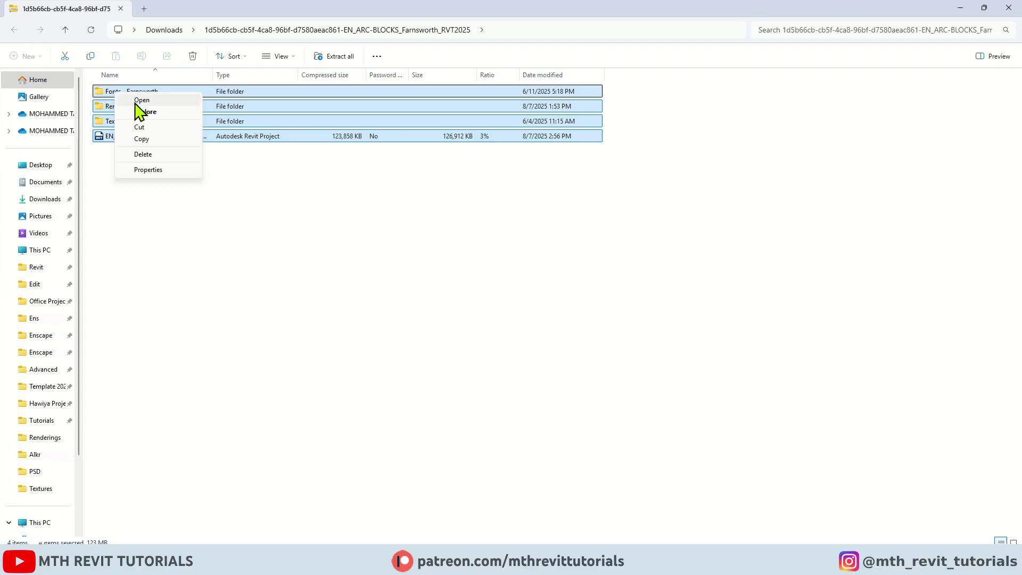
key(Escape)
click(960, 8)
click(957, 9)
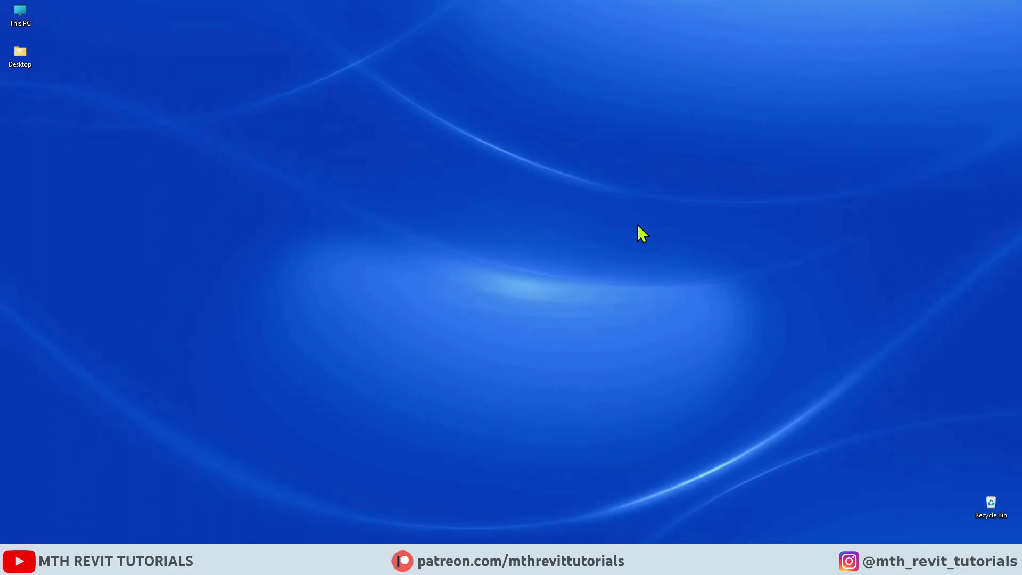
Paste the copied archive contents into a new folder on the desktop and open its Textures - Farnsworth subfolder.
right_click(610, 188)
mouse_move(657, 292)
click(752, 290)
double_click(618, 173)
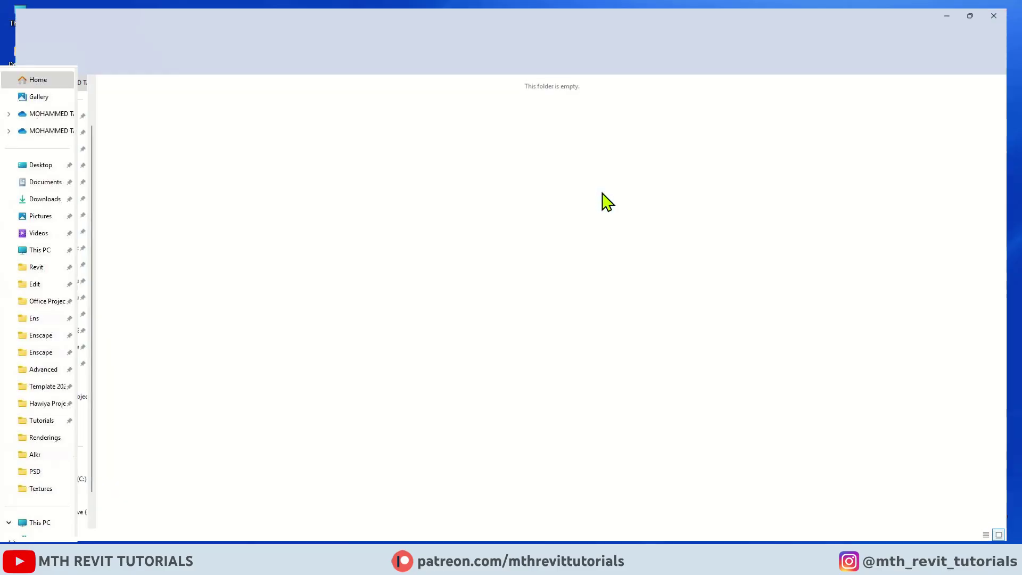
right_click(543, 188)
click(586, 261)
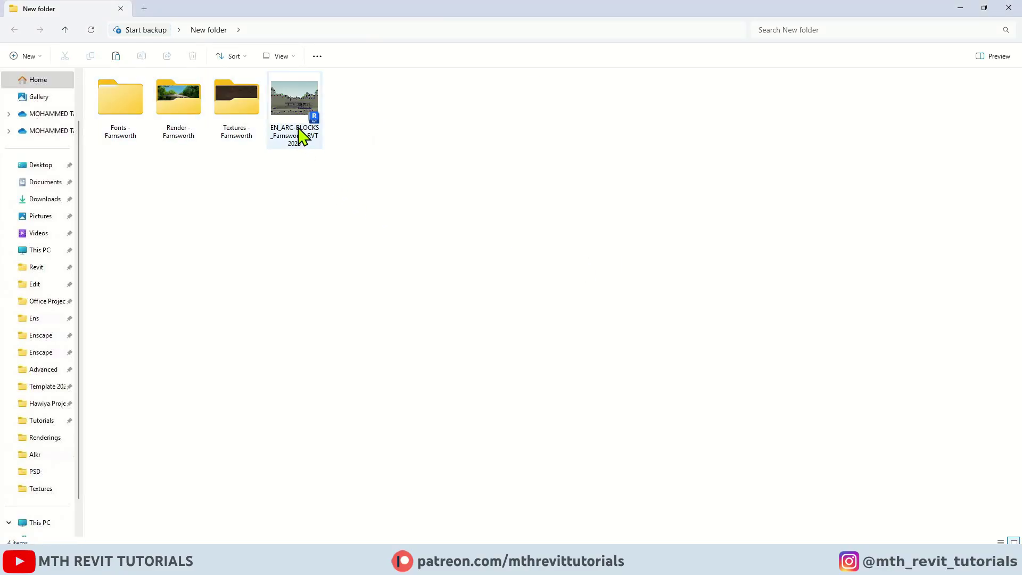
double_click(238, 134)
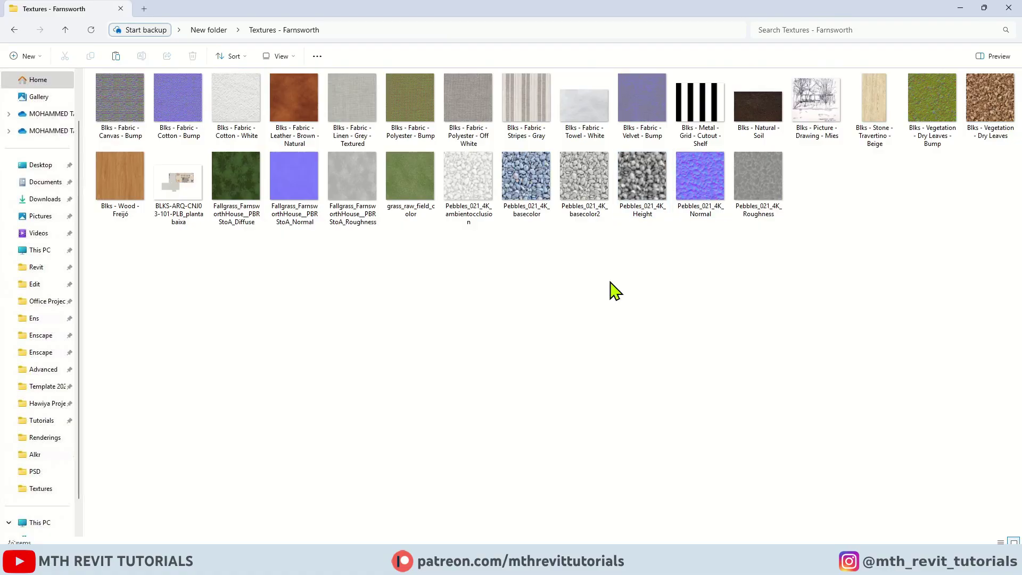
Switch to Revit, leave the home screen and open the Rendering section of the program options.
click(324, 513)
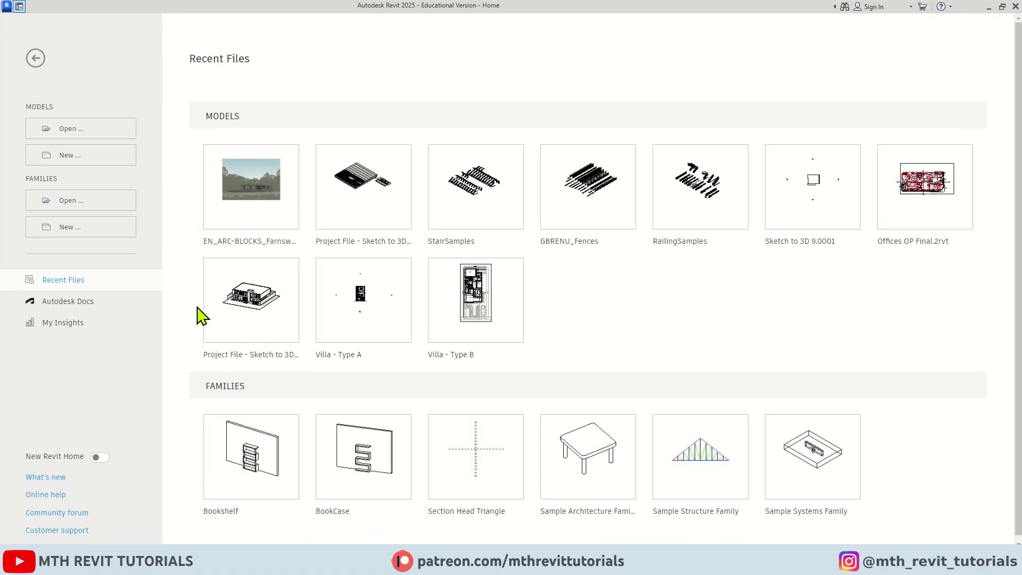
click(36, 59)
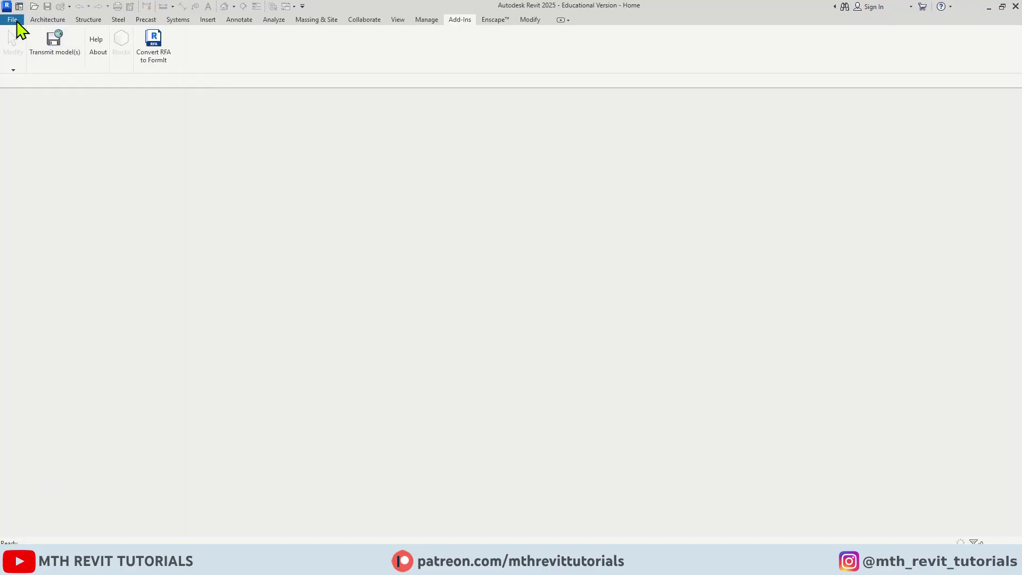
click(14, 20)
scroll(114, 206, down, 1)
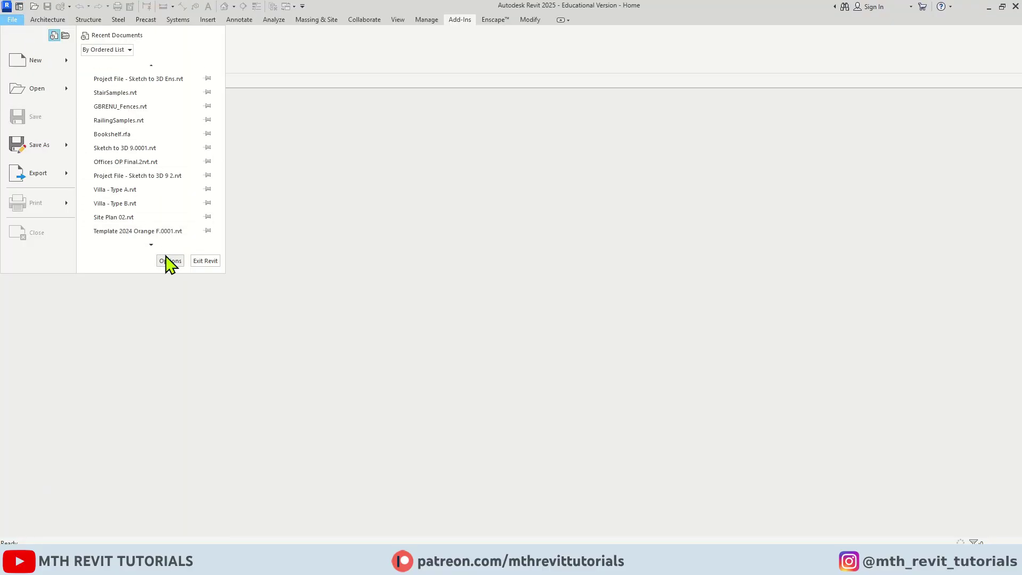
click(169, 262)
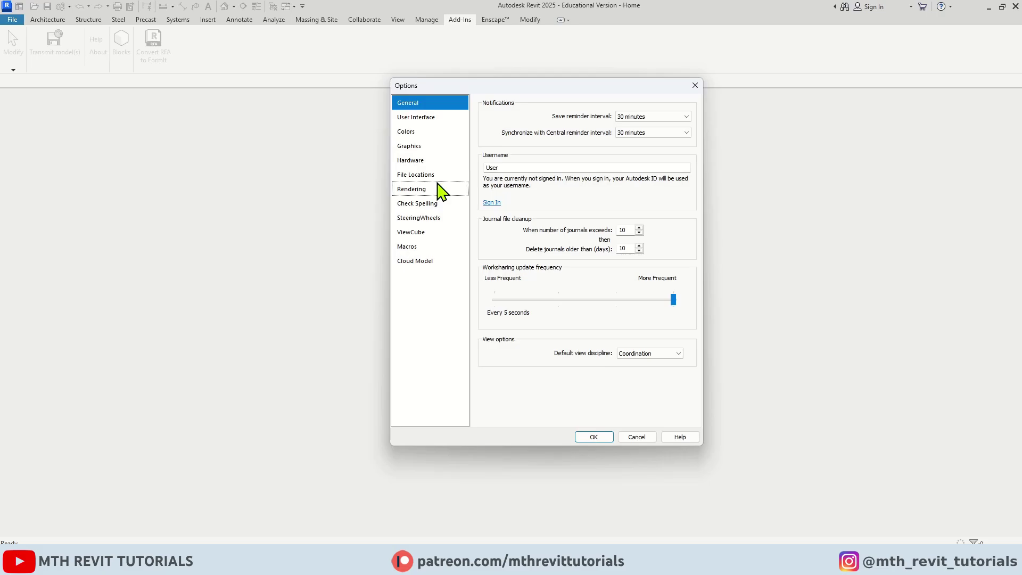
click(433, 193)
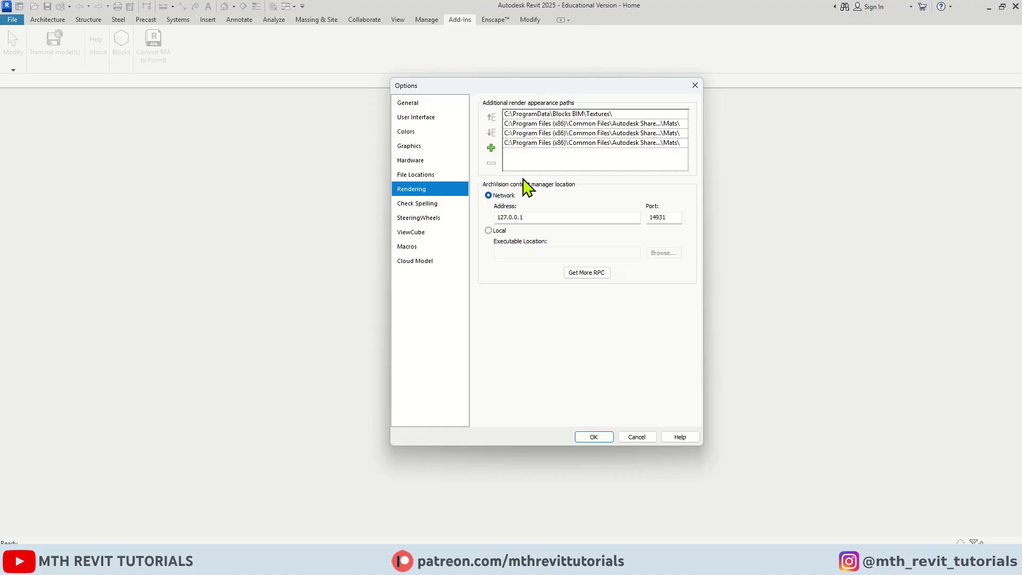
Switch to File Explorer and copy all texture images in the Textures - Farnsworth folder.
click(281, 522)
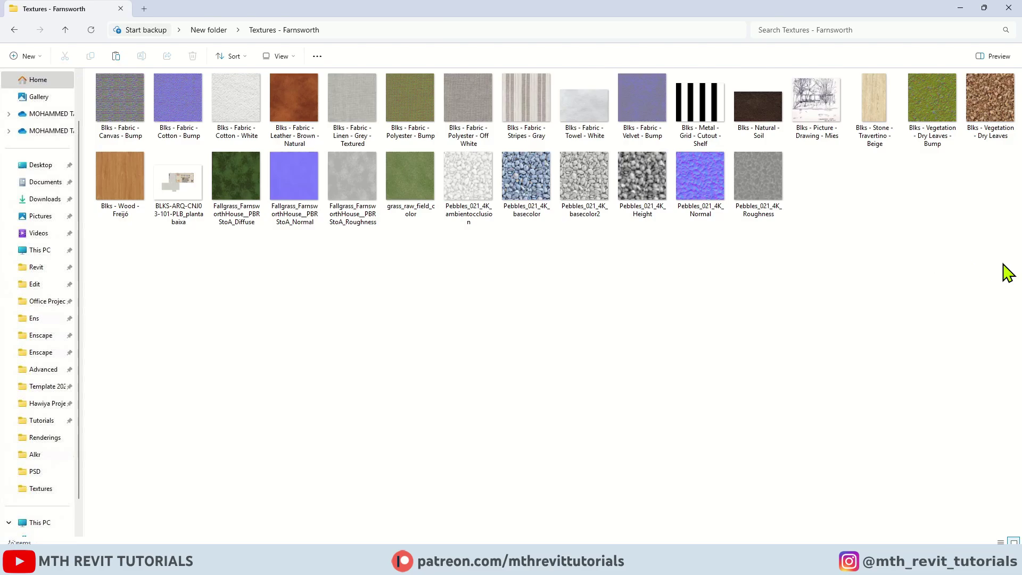
drag(1003, 263, 117, 88)
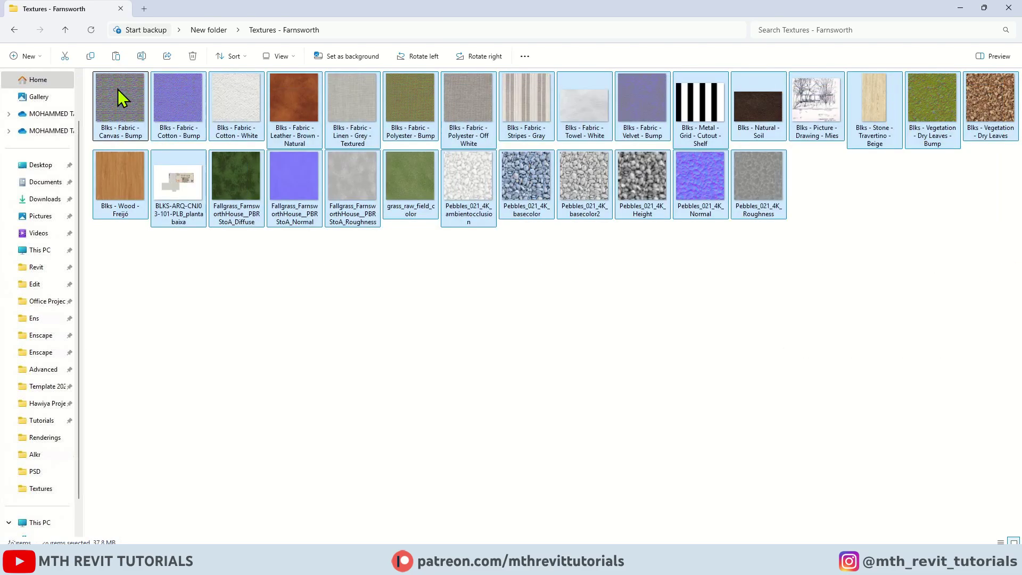
right_click(117, 88)
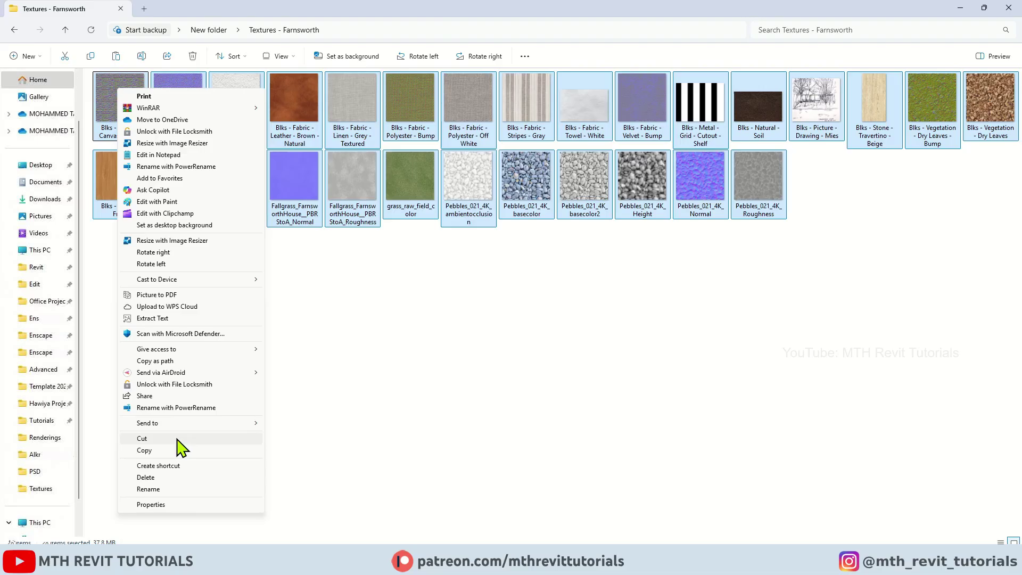
click(179, 450)
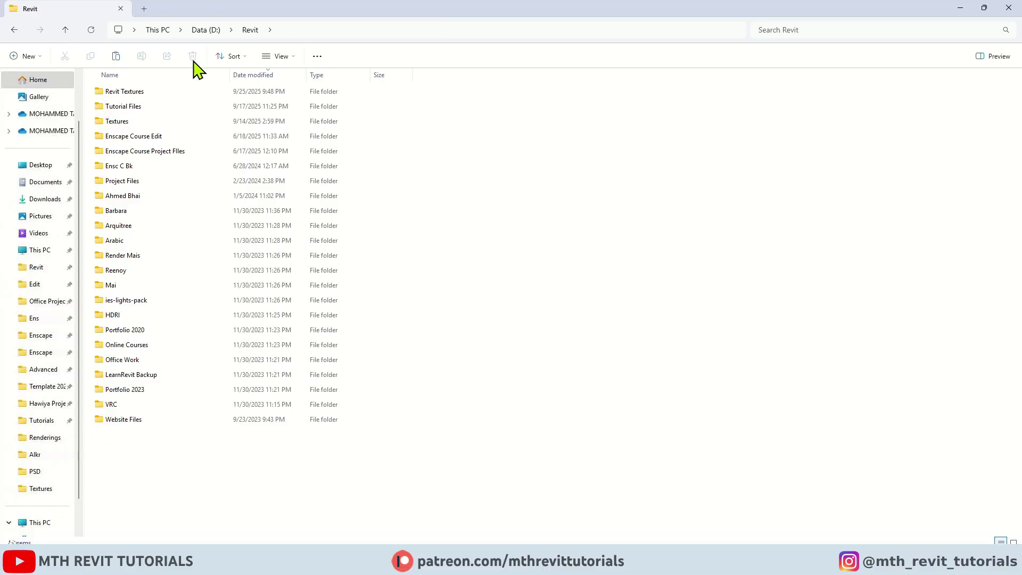
Paste the textures into the Revit Textures folder in D:\Revit, replacing the files with the same names.
double_click(171, 92)
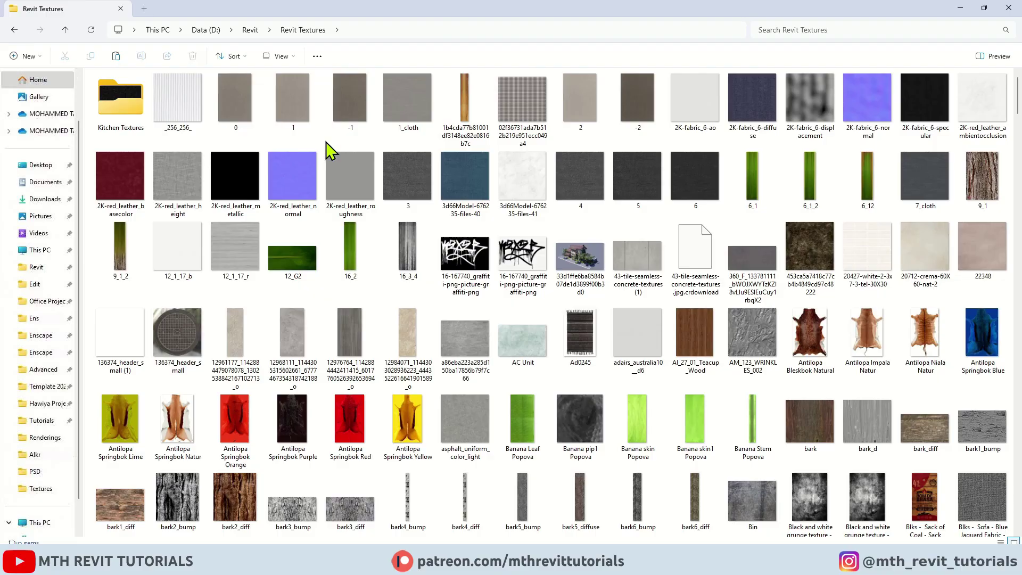
right_click(325, 142)
click(414, 216)
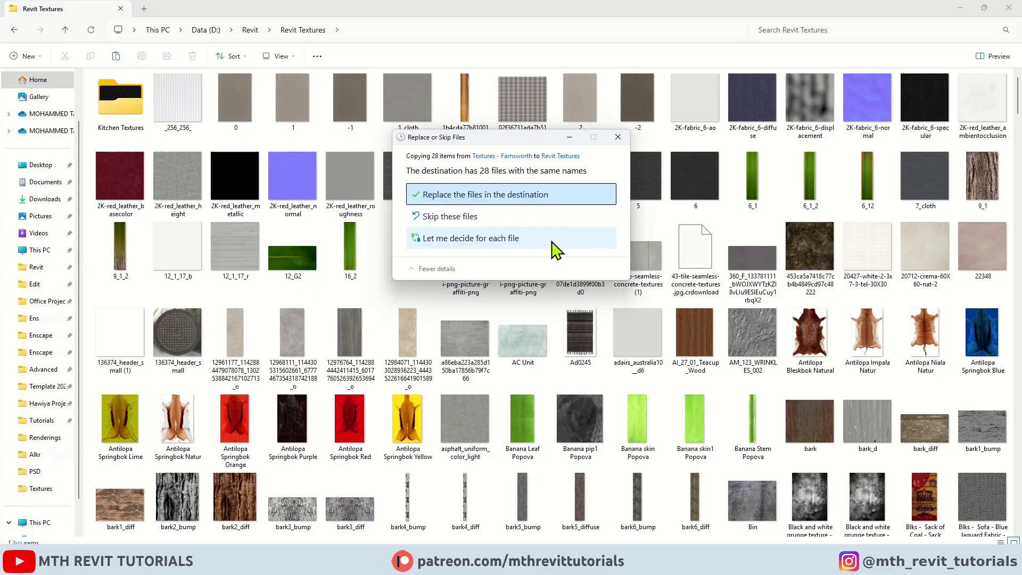
click(543, 203)
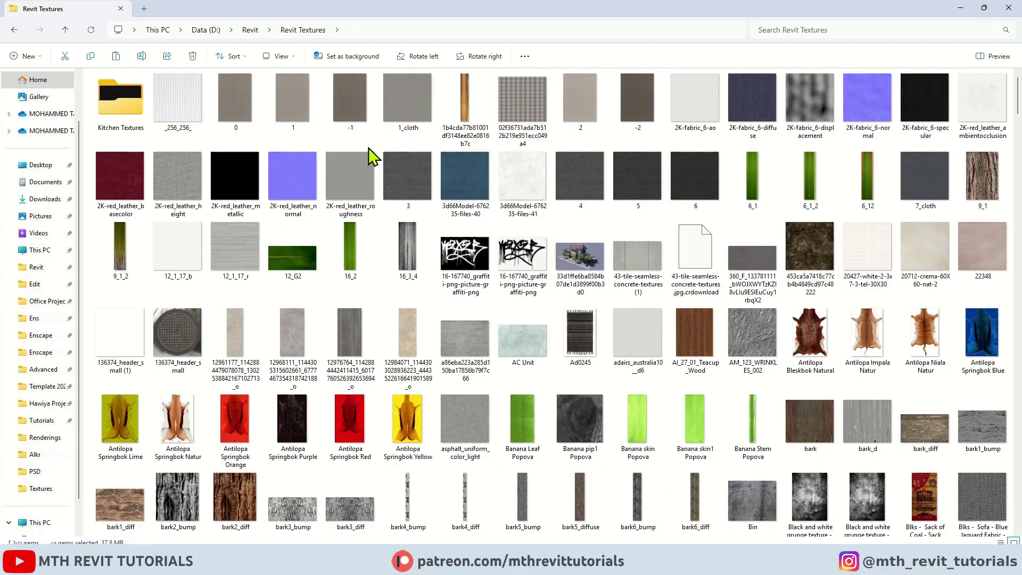
Copy the folder path D:\Revit\Revit Textures and switch back to the Revit rendering options.
click(346, 30)
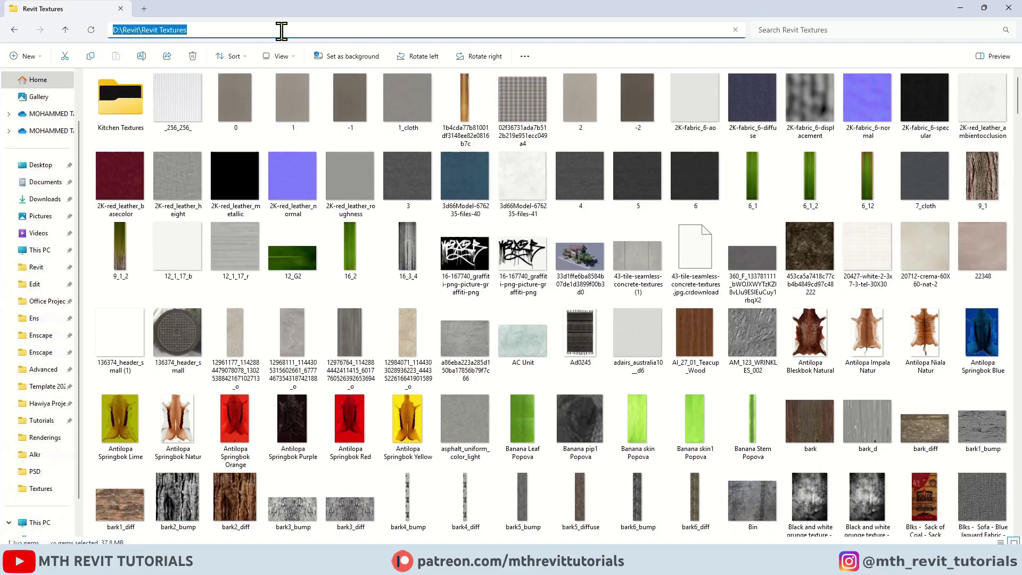
right_click(292, 36)
click(333, 60)
key(alt+Tab)
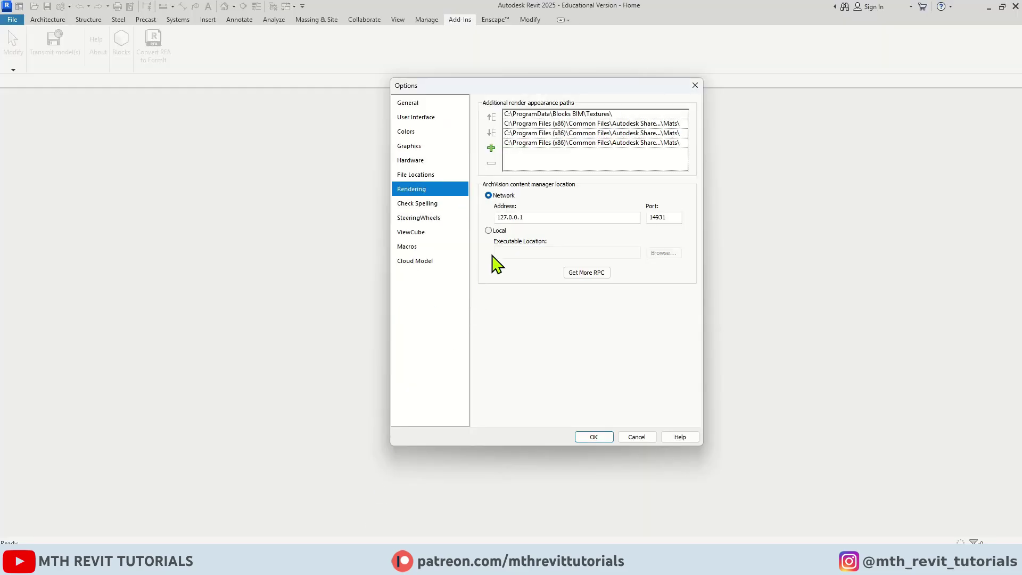
Add D:\Revit\Revit Textures as an additional render appearance path.
click(491, 149)
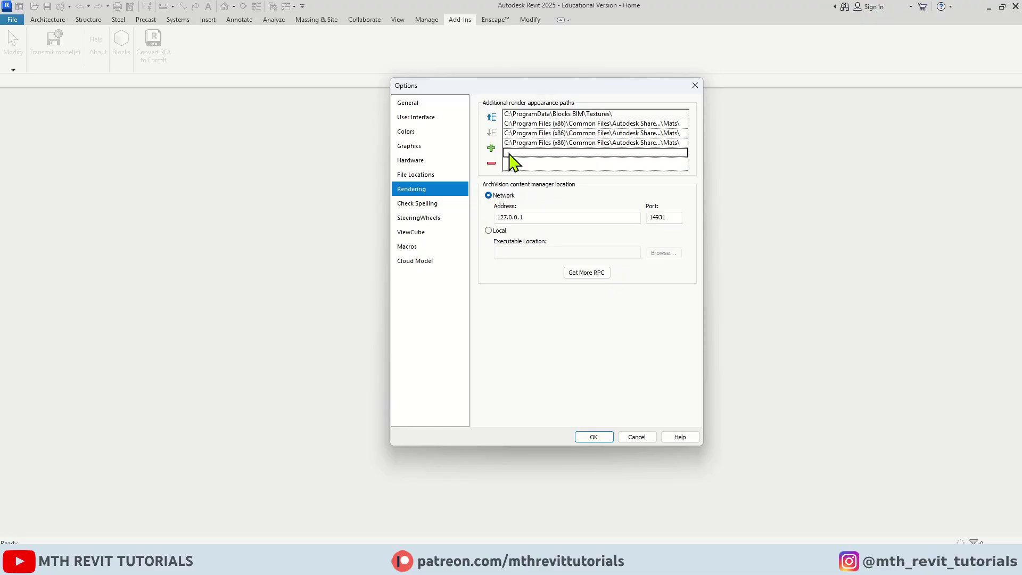
click(510, 153)
key(ctrl+v)
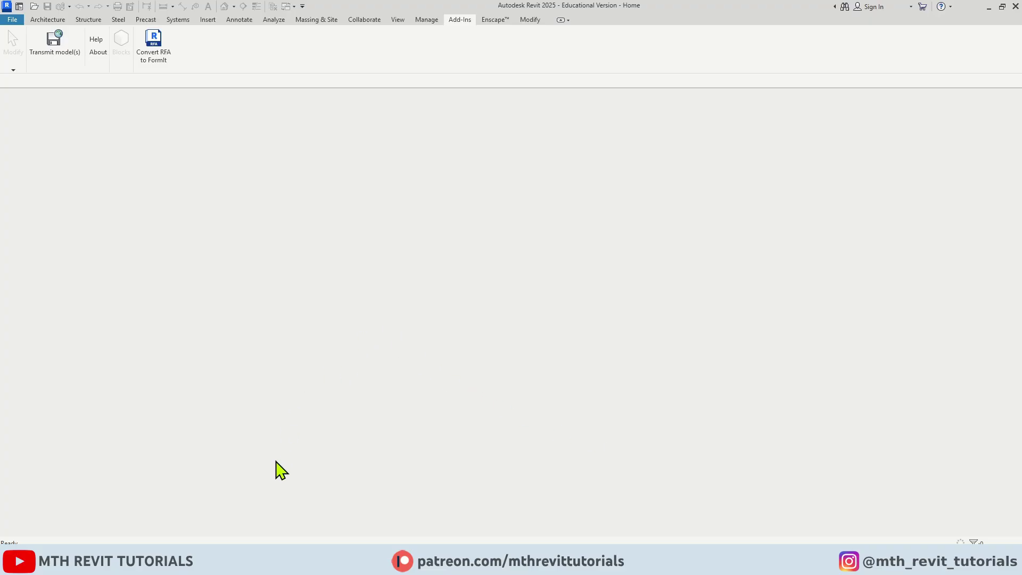
Switch to File Explorer and install the DK HastyTasty font from the DKHastyTasty subfolder of Fonts - Farnsworth.
key(alt+Tab)
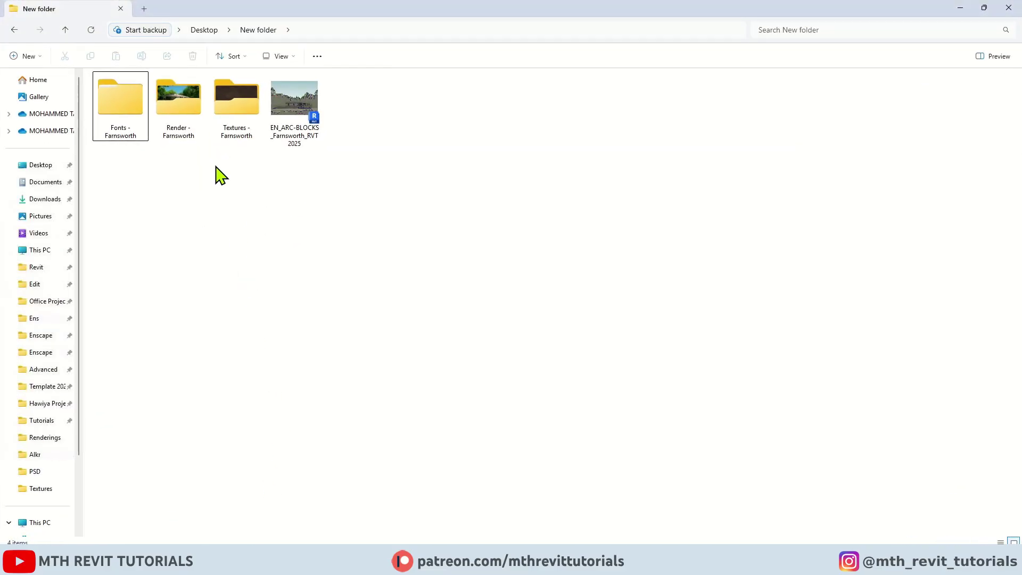
double_click(123, 139)
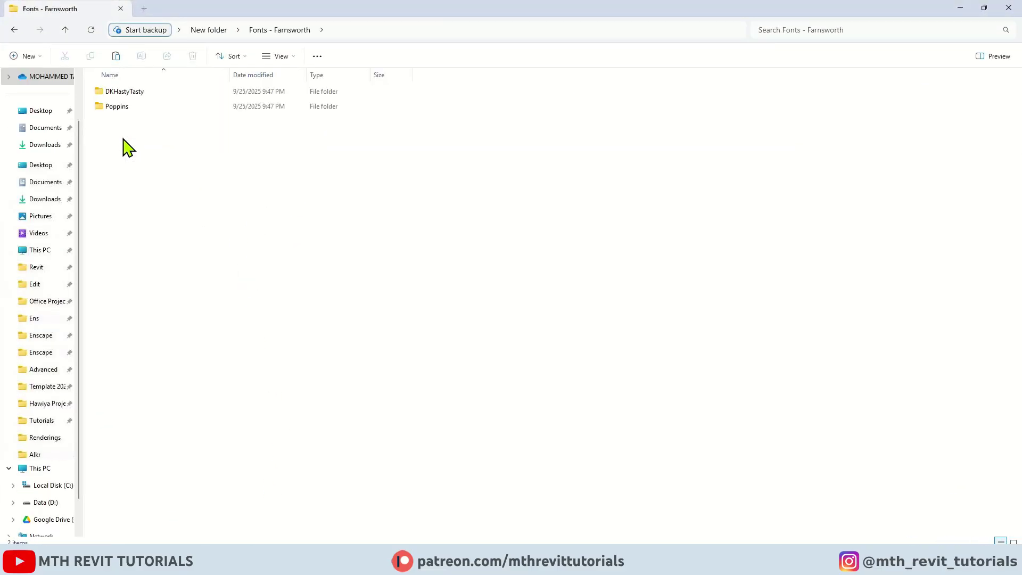
double_click(160, 100)
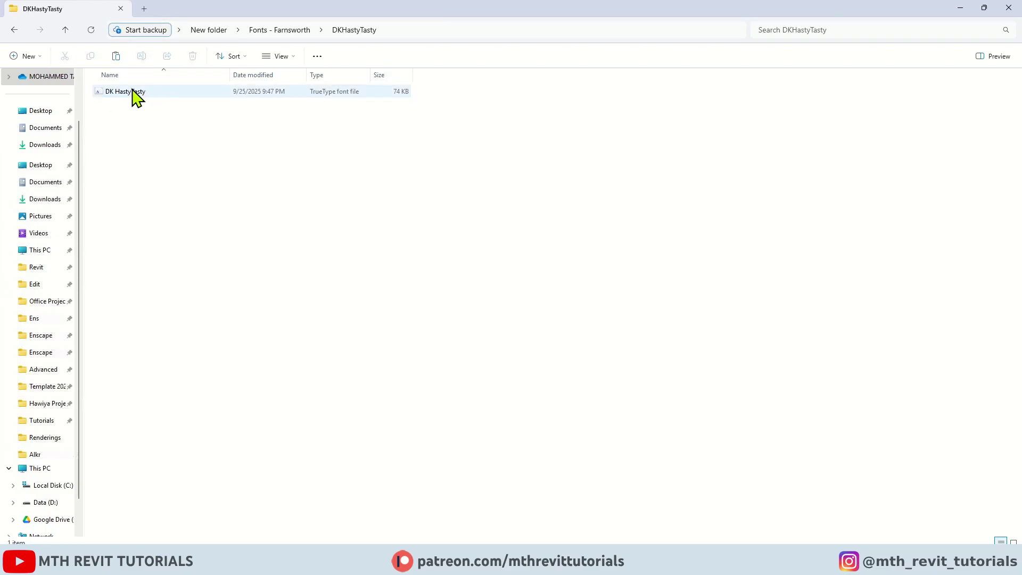
right_click(136, 95)
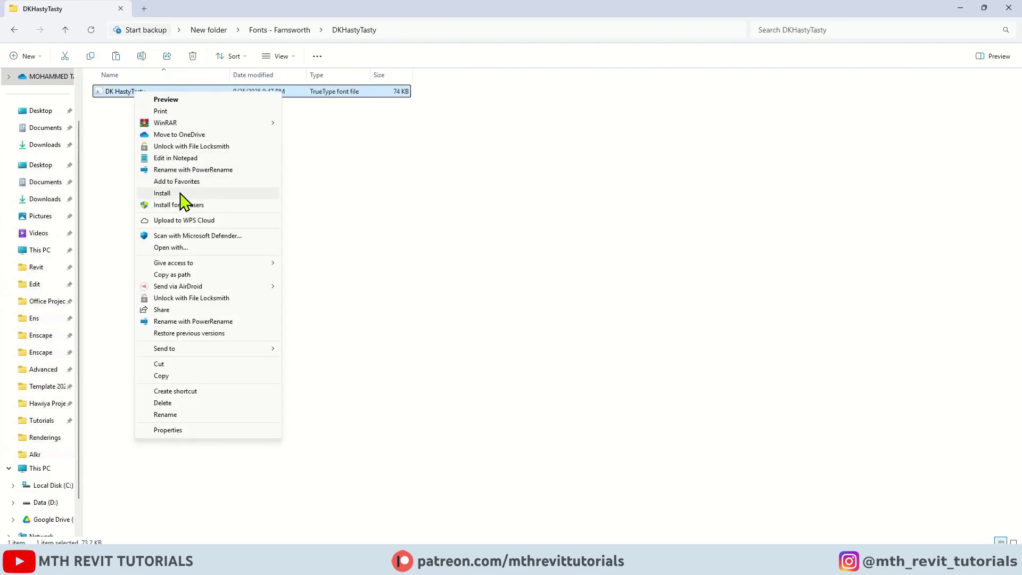
click(163, 194)
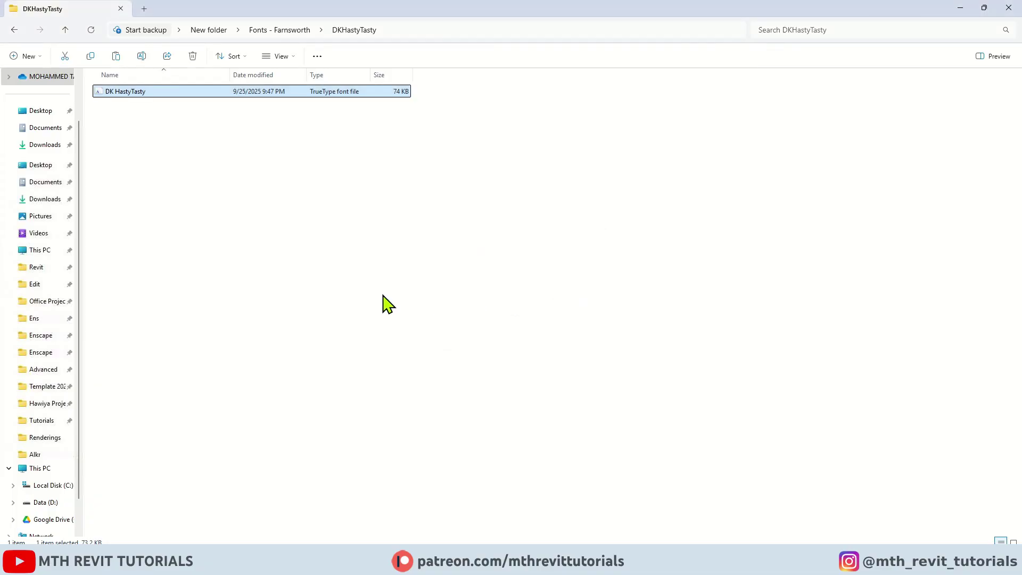
Copy all Poppins TrueType font files from the Poppins folder, leaving out the OFL text document.
double_click(137, 107)
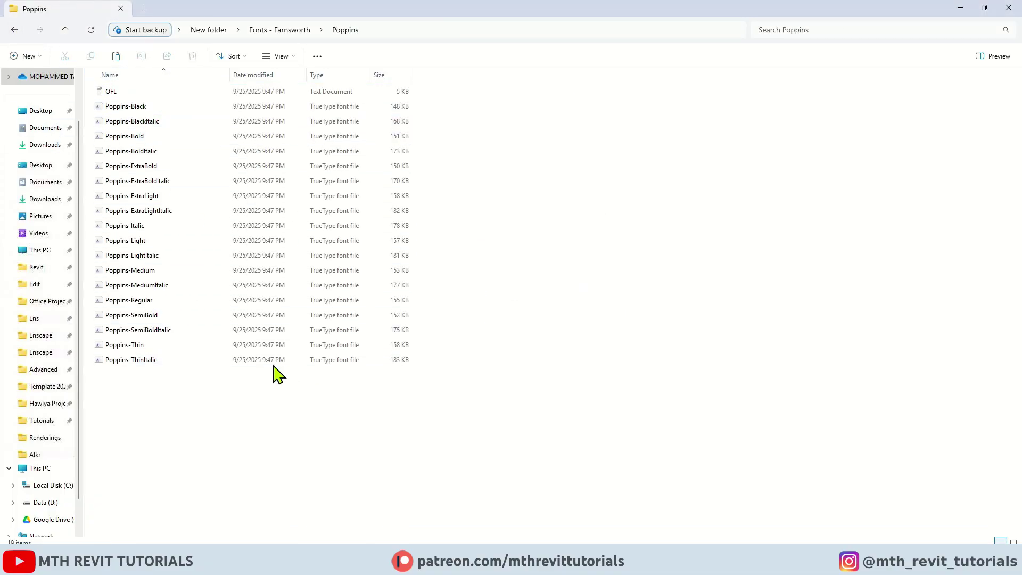
drag(208, 380, 150, 113)
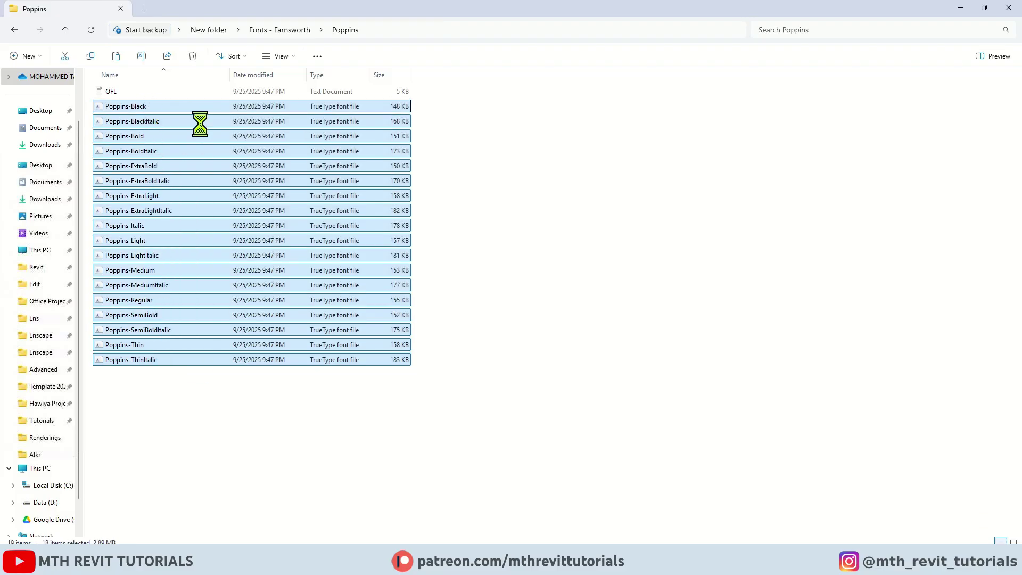
right_click(201, 125)
click(192, 346)
Paste the copied Poppins fonts into the C:\Windows\Fonts folder.
click(57, 470)
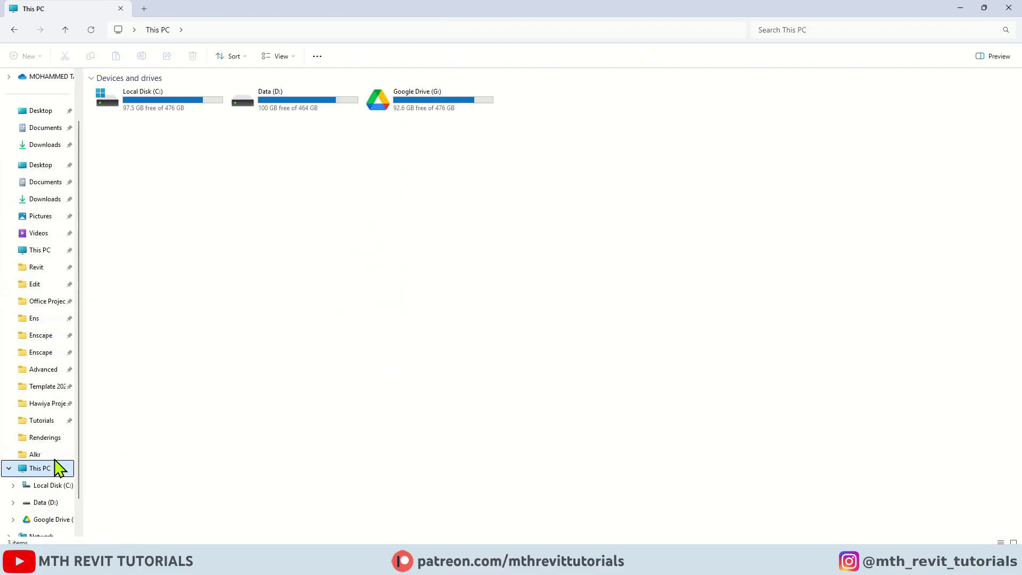
double_click(178, 109)
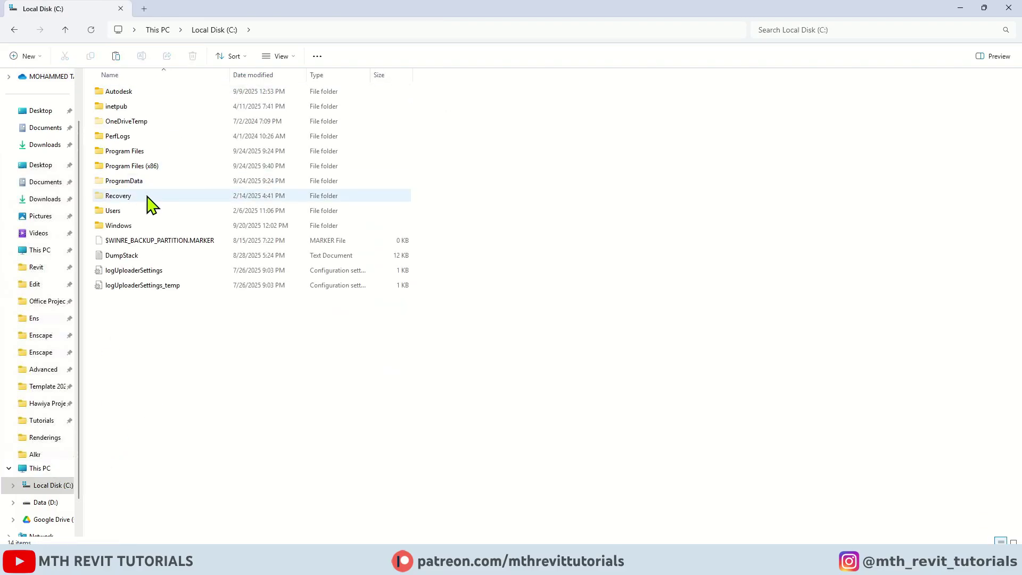
double_click(133, 226)
key(f)
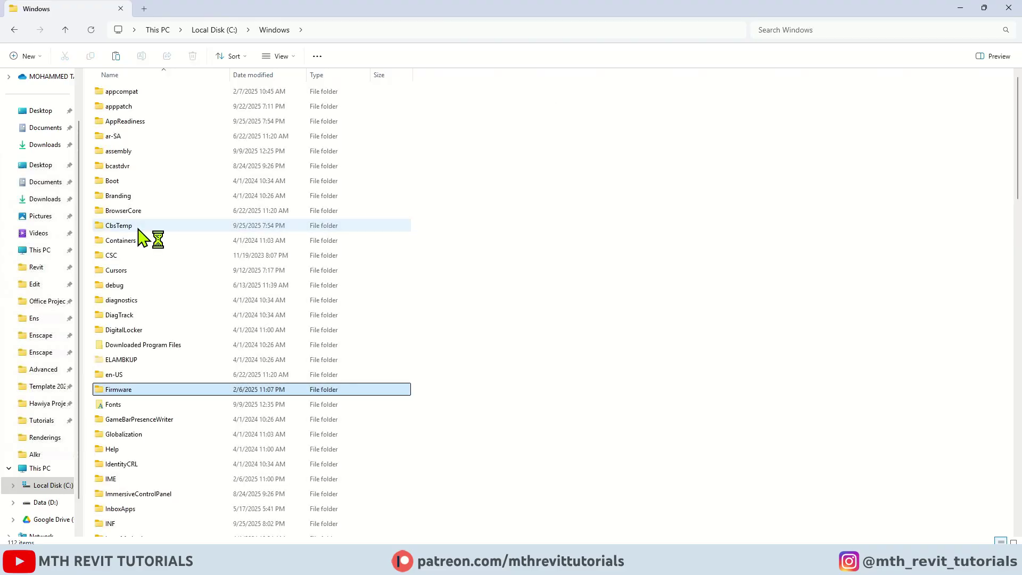
double_click(113, 409)
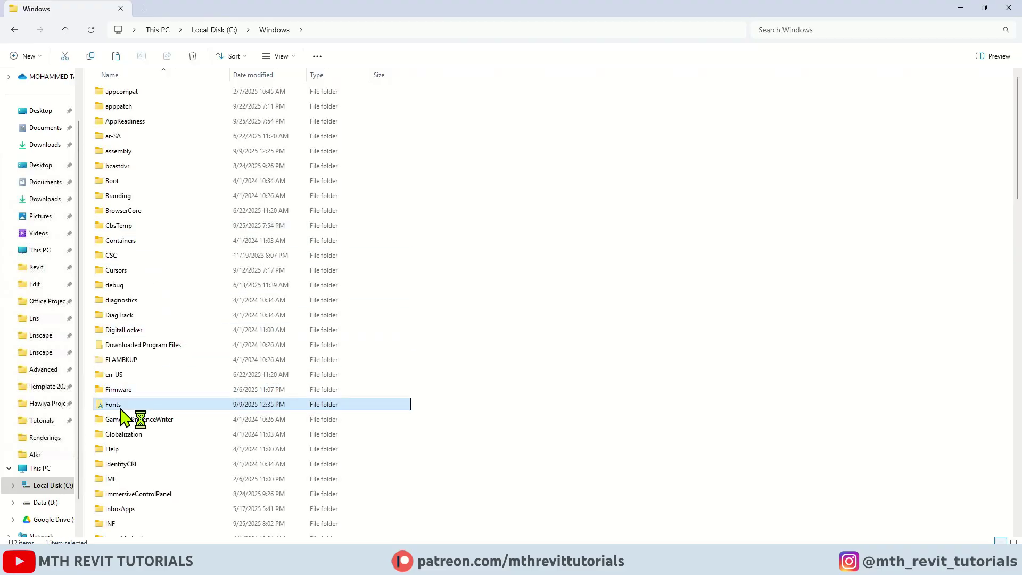
right_click(368, 198)
click(423, 250)
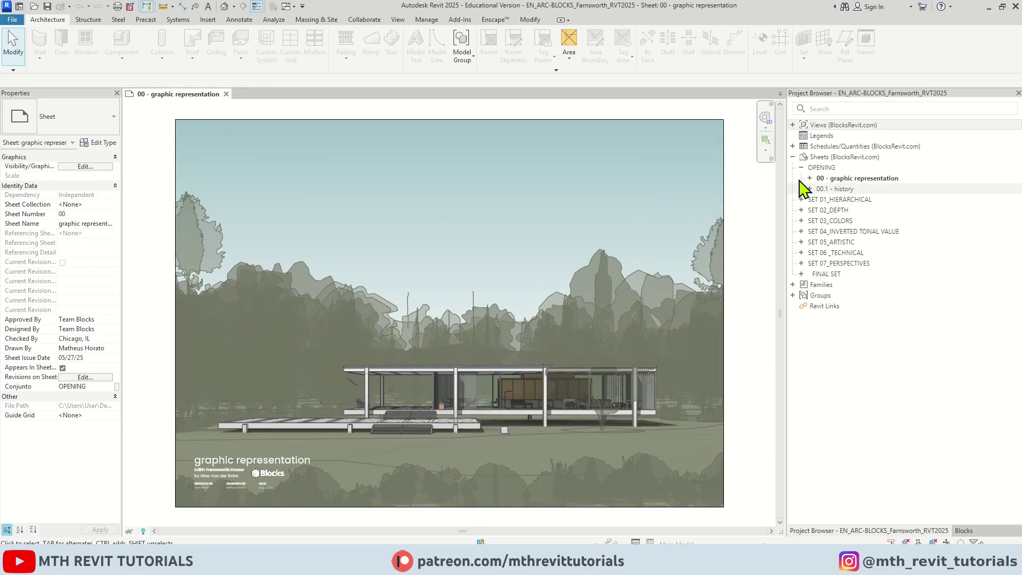
In the Farnsworth project, open the SET 02_DEPTH floor plan BLKS-ARC-SET02-101-FLP and examine the house interior.
click(793, 124)
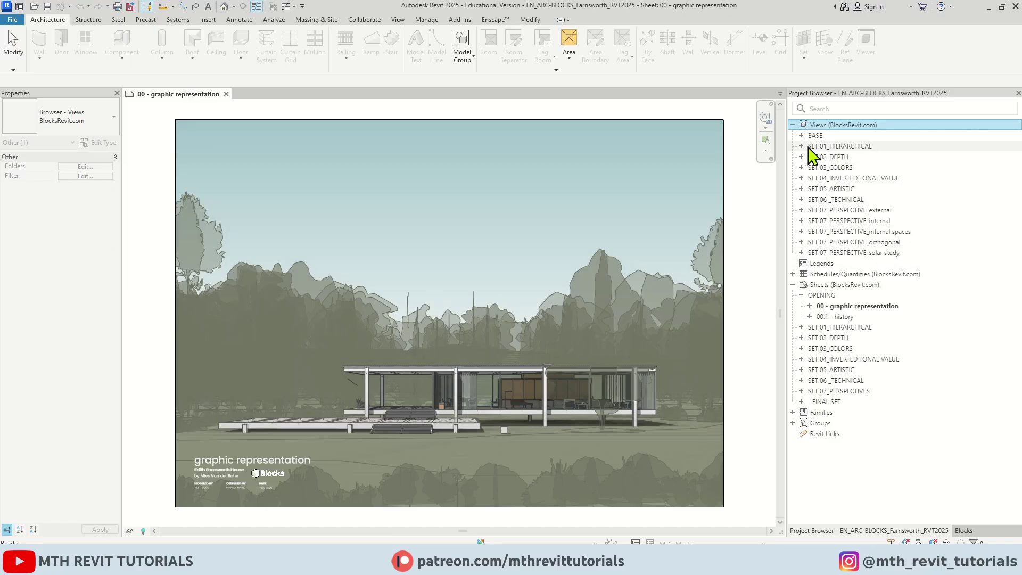
click(801, 147)
double_click(836, 189)
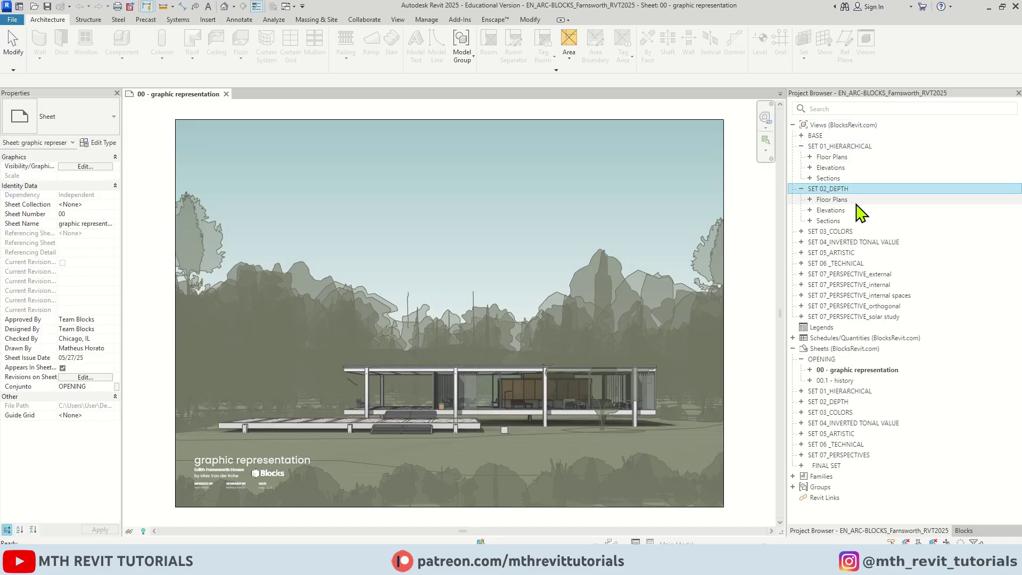
double_click(834, 200)
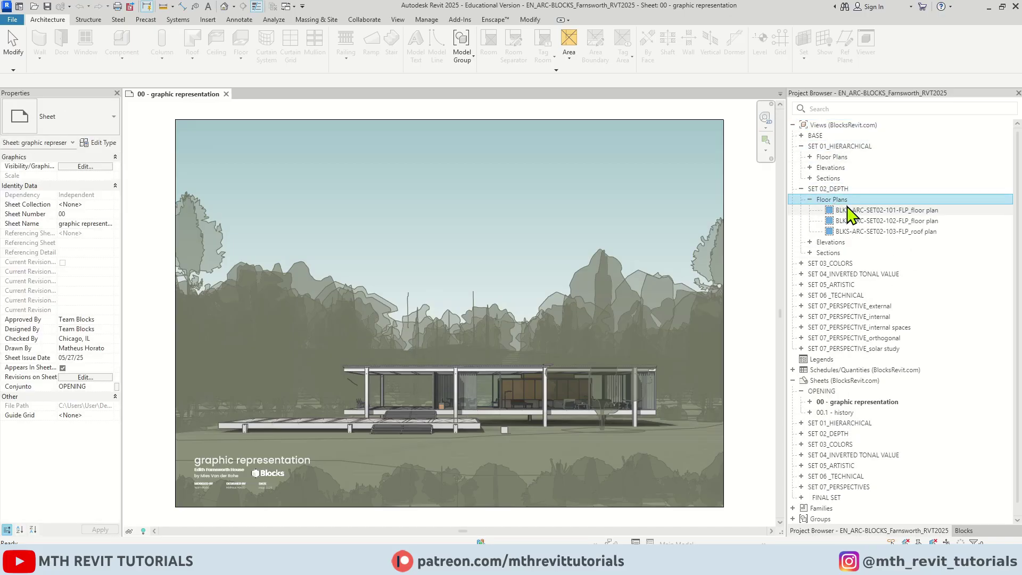
double_click(848, 211)
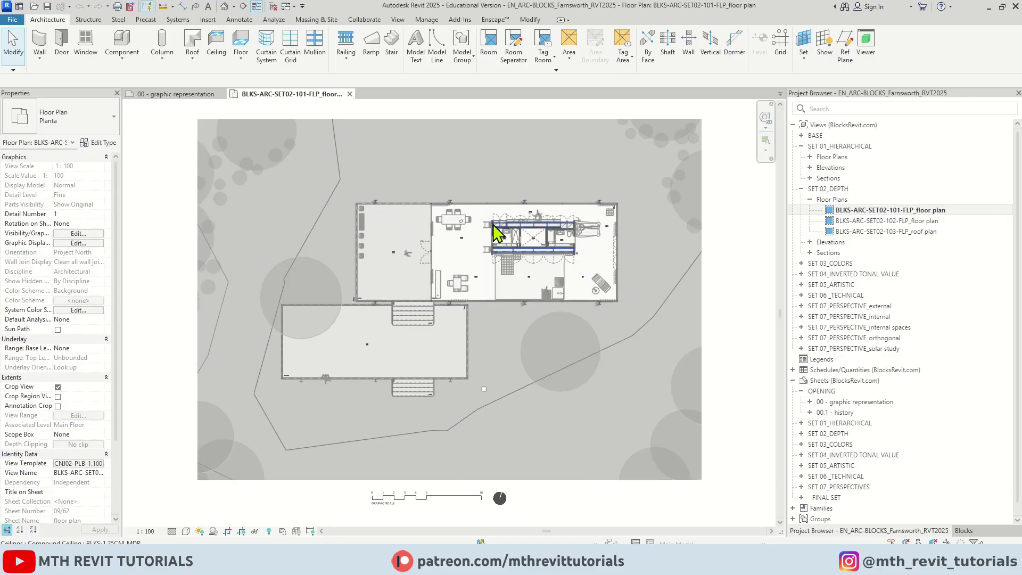
scroll(461, 216, up, 3)
scroll(726, 247, down, 1)
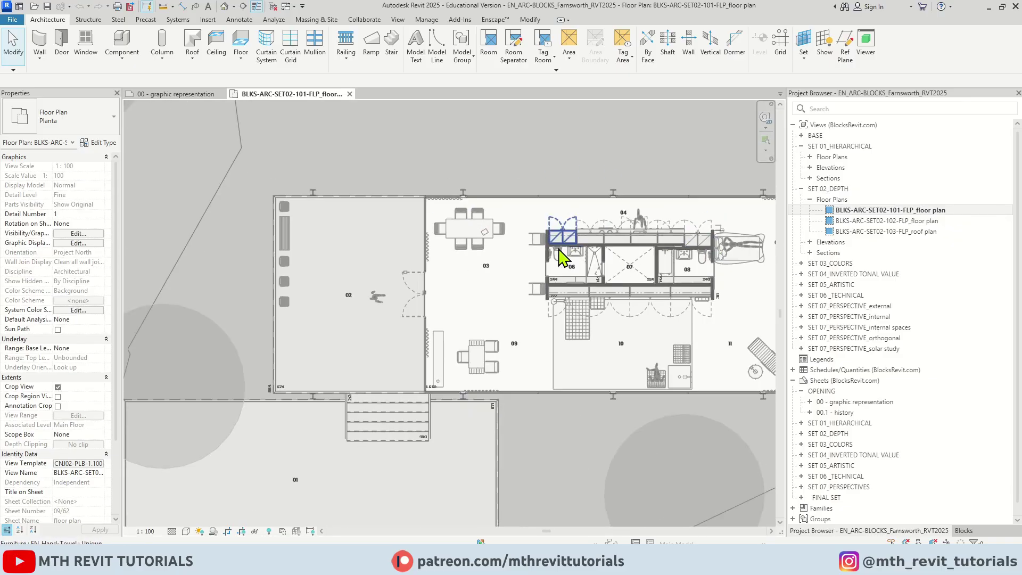
middle_drag(559, 255, 472, 201)
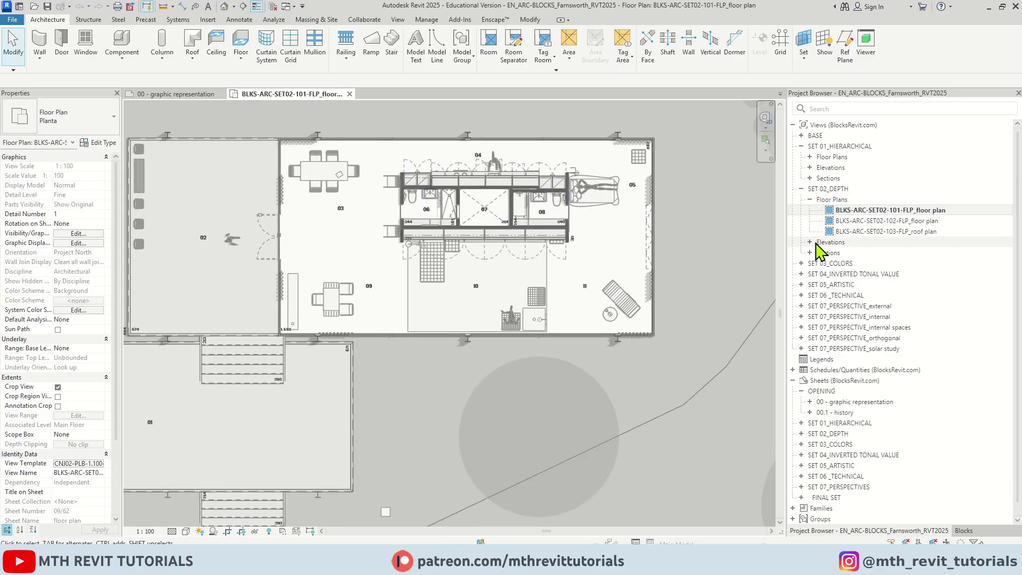
Open the SET 03_COLORS floor plan BLKS-ARC-SET03-101-FLP and examine the coloured core, furniture and terrace.
double_click(822, 189)
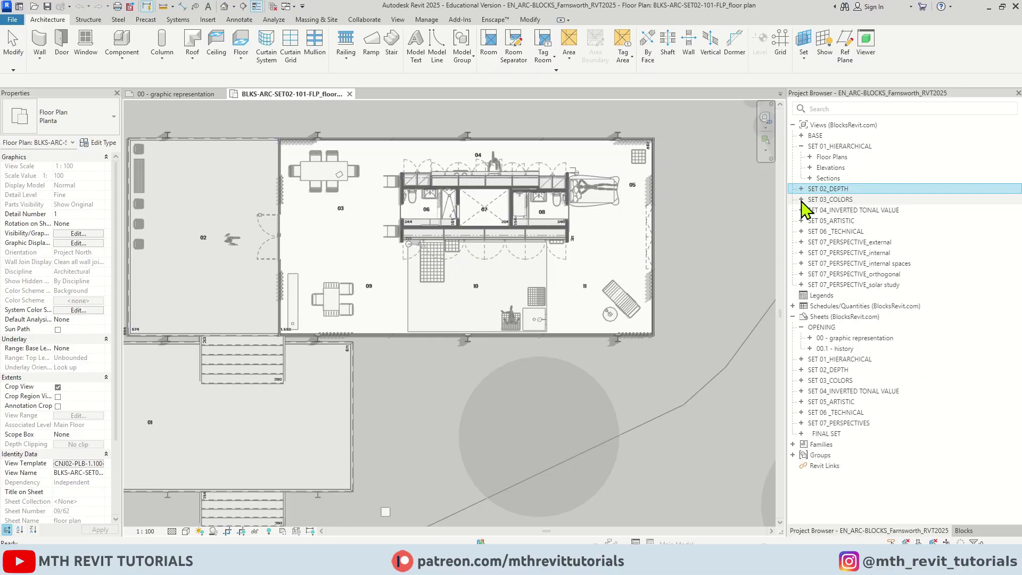
double_click(820, 200)
double_click(833, 210)
click(855, 221)
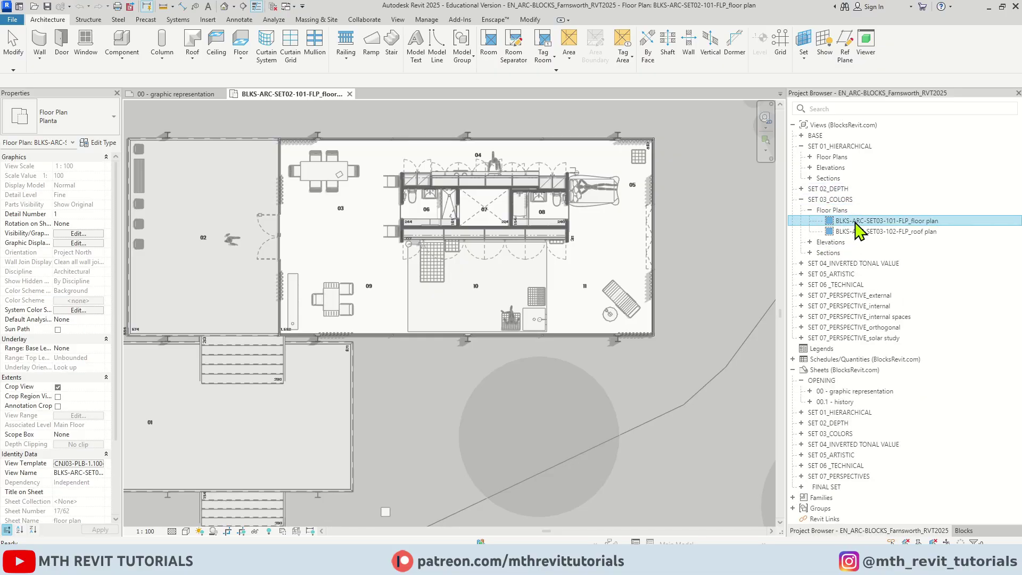
double_click(856, 221)
middle_drag(353, 269, 555, 224)
scroll(402, 258, down, 2)
scroll(641, 216, up, 5)
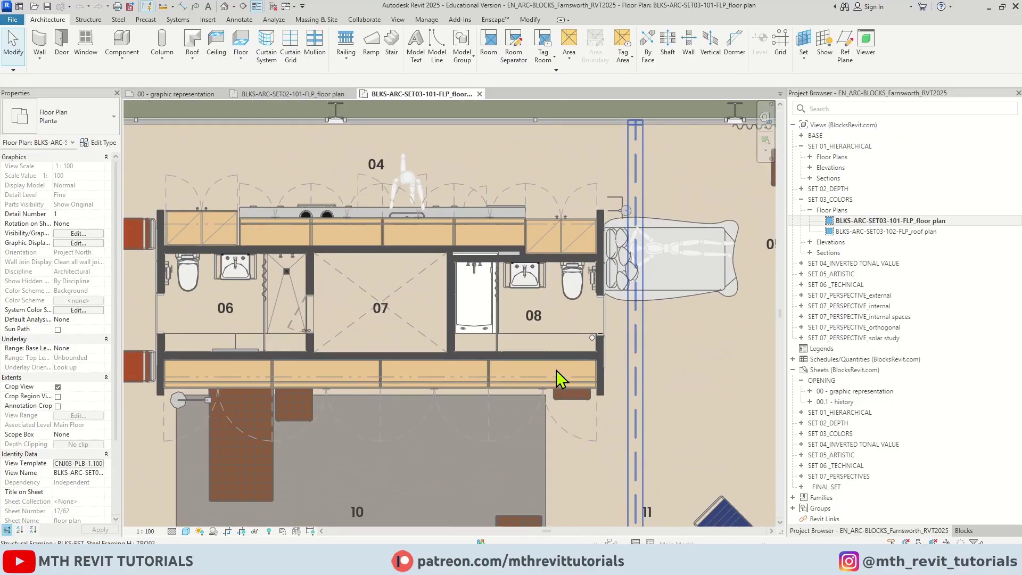
middle_drag(557, 370, 599, 397)
scroll(487, 285, down, 6)
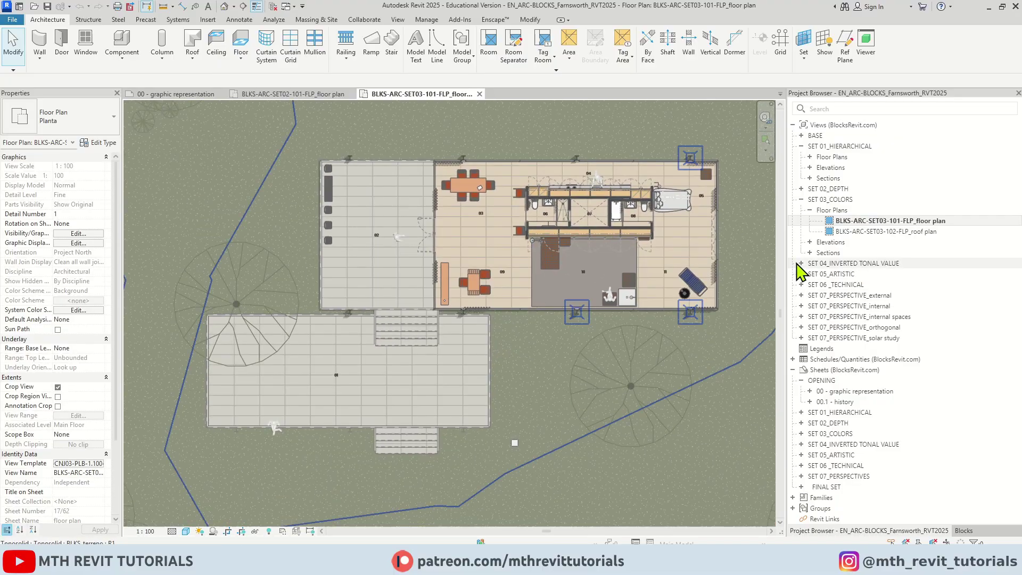
Open the SET 04_INVERTED TONAL VALUE floor plan BLKS-ARC-SET04-101-FLP.
click(801, 264)
double_click(828, 274)
click(837, 286)
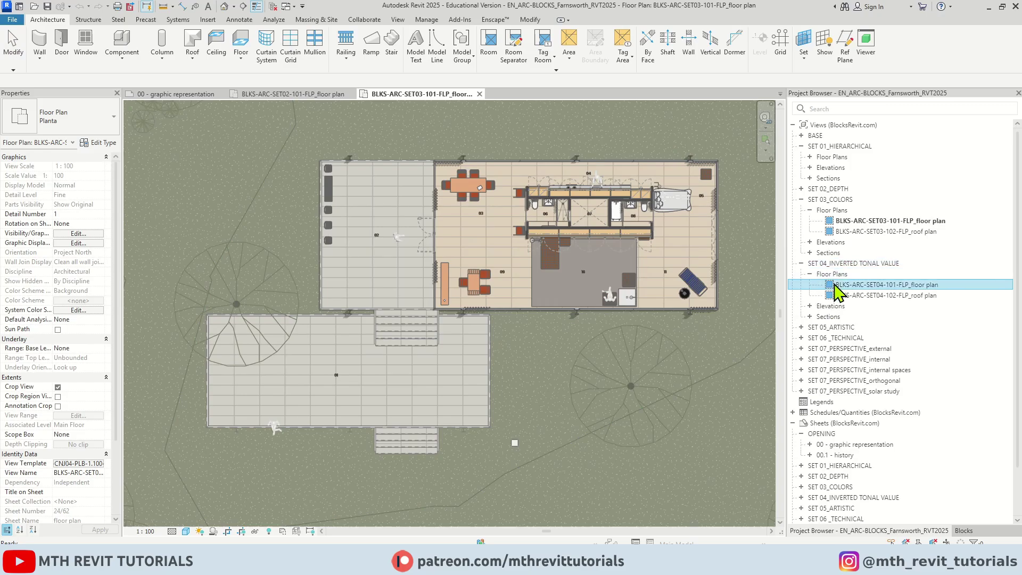
double_click(837, 286)
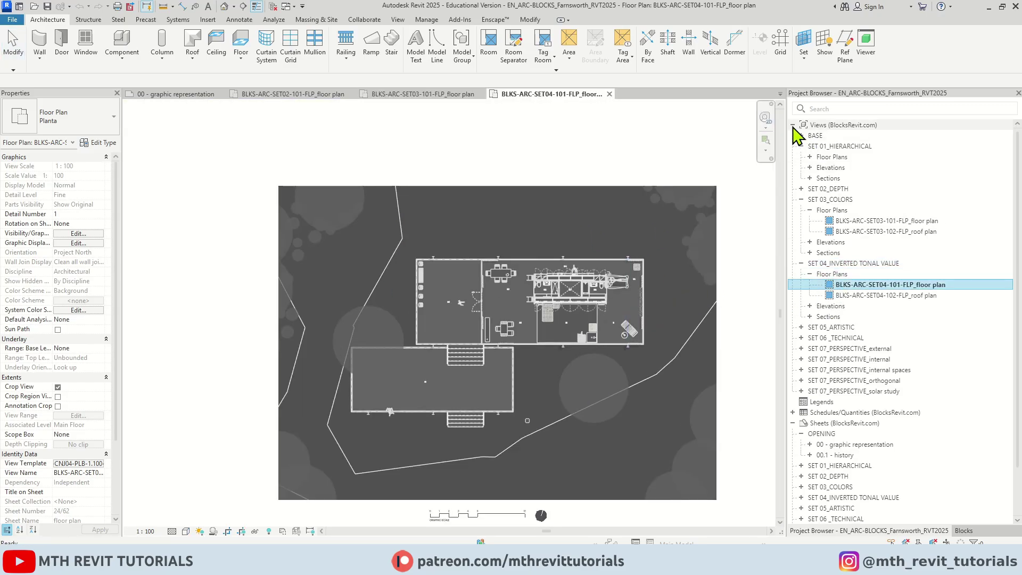
Collapse the project's views list and look through its schedules and quantities.
click(793, 126)
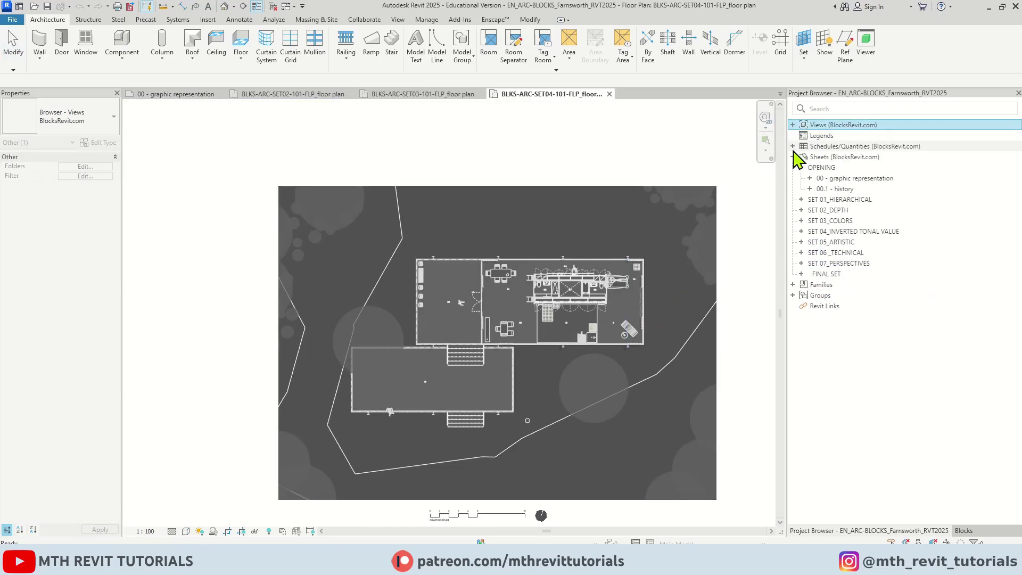
click(793, 147)
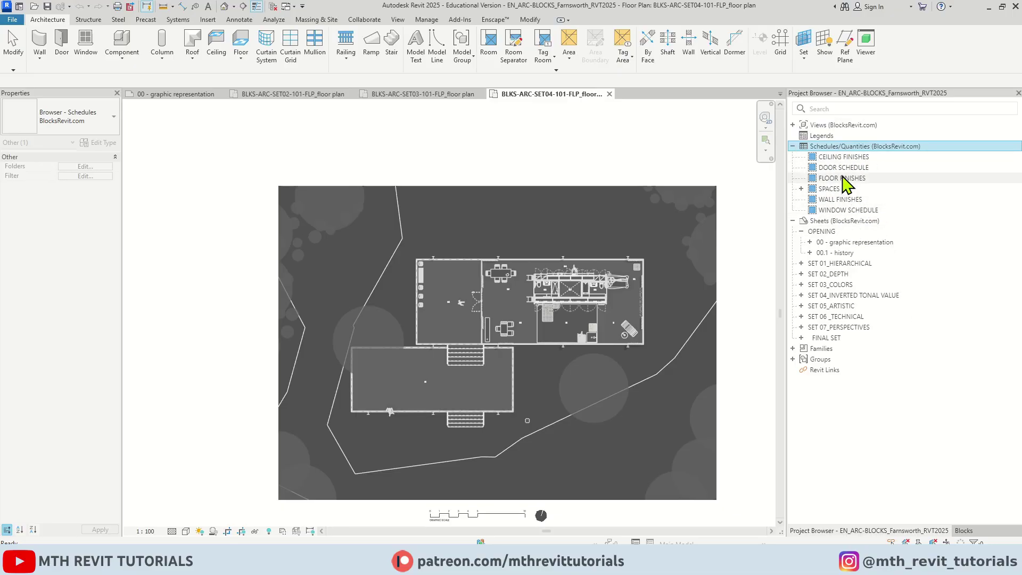
click(792, 146)
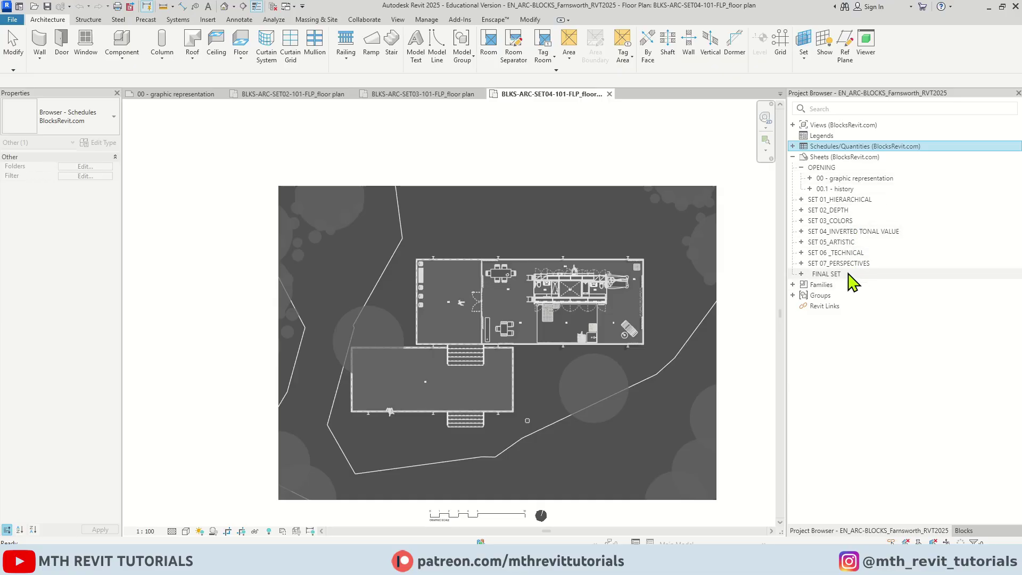
Open sheet 04/62 - elevations from SET 01_HIERARCHICAL and examine the front elevation viewport up close.
double_click(805, 200)
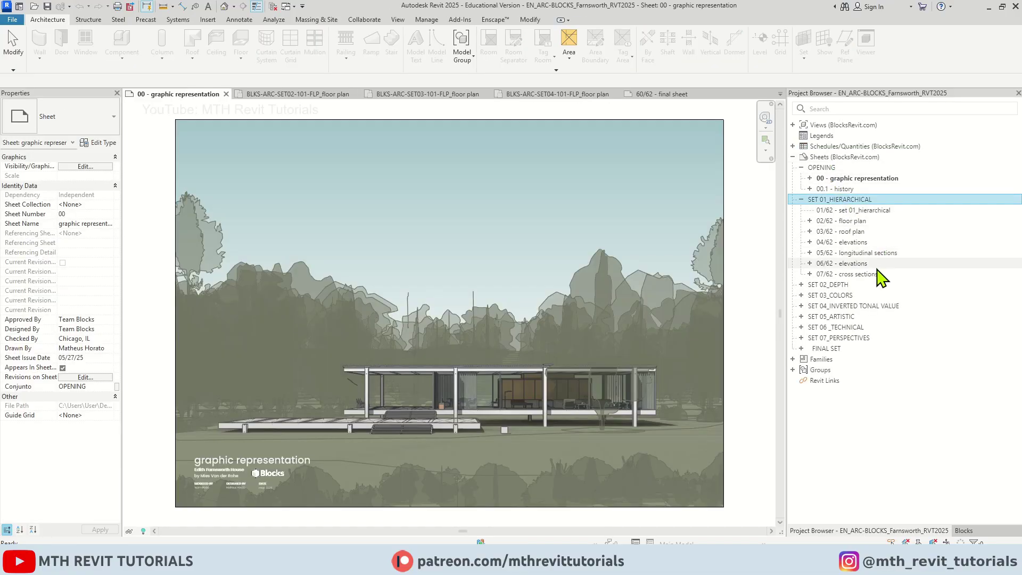
double_click(841, 243)
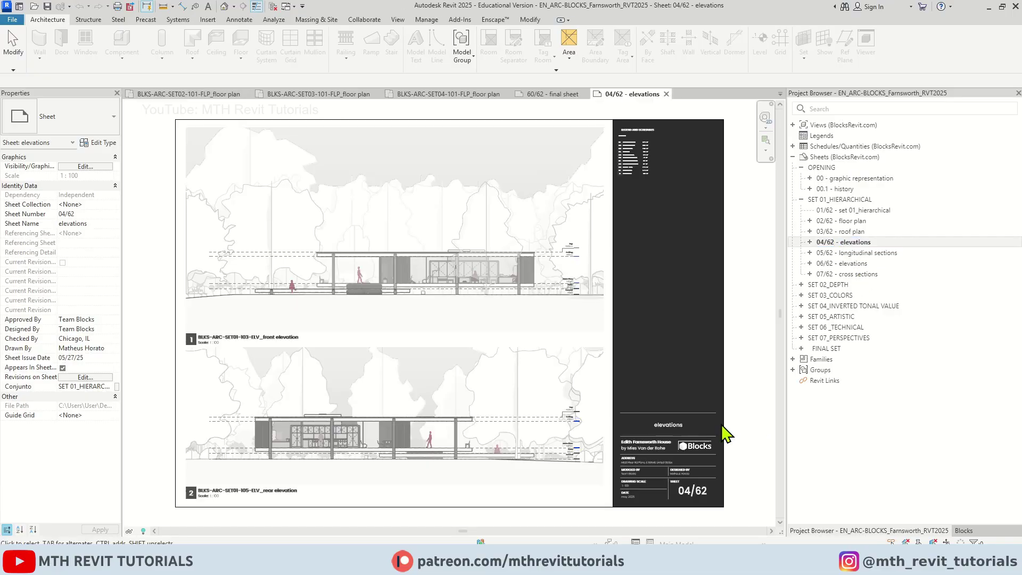
scroll(415, 288, up, 4)
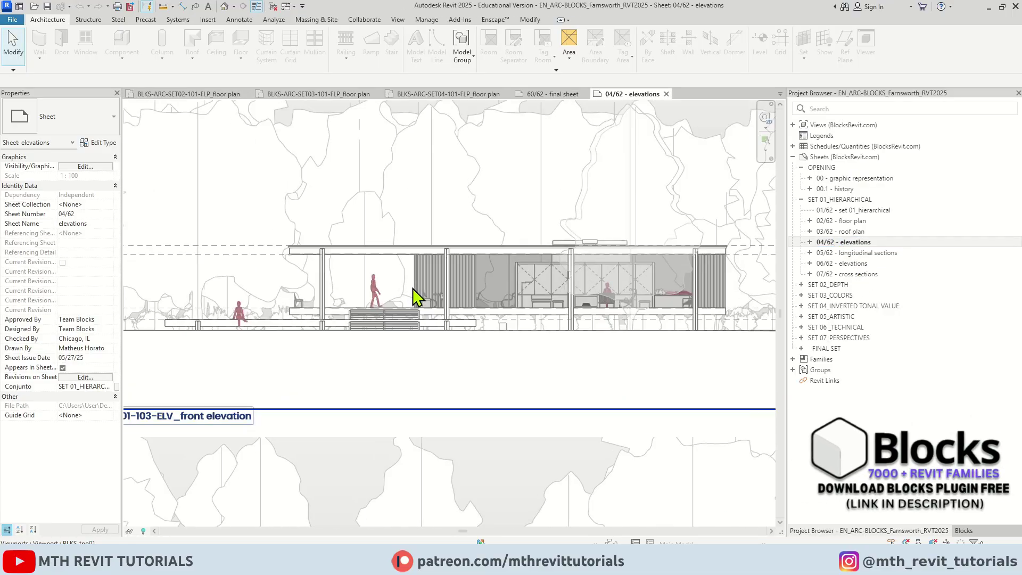
scroll(373, 330, up, 6)
click(375, 408)
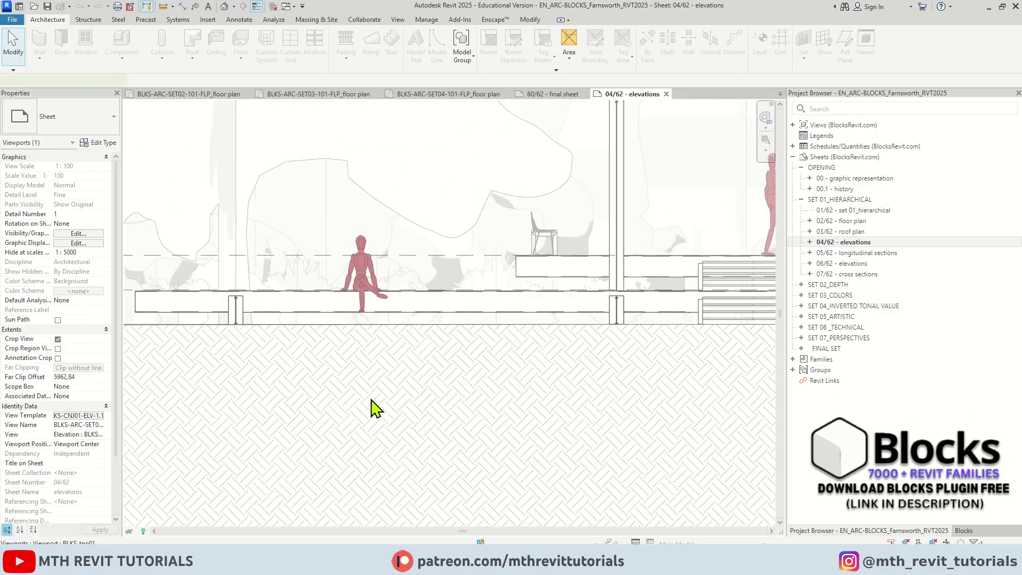
double_click(429, 341)
click(440, 334)
Examine the legend and spaces schedule on the 29/62 - cross sections sheet.
scroll(292, 351, down, 2)
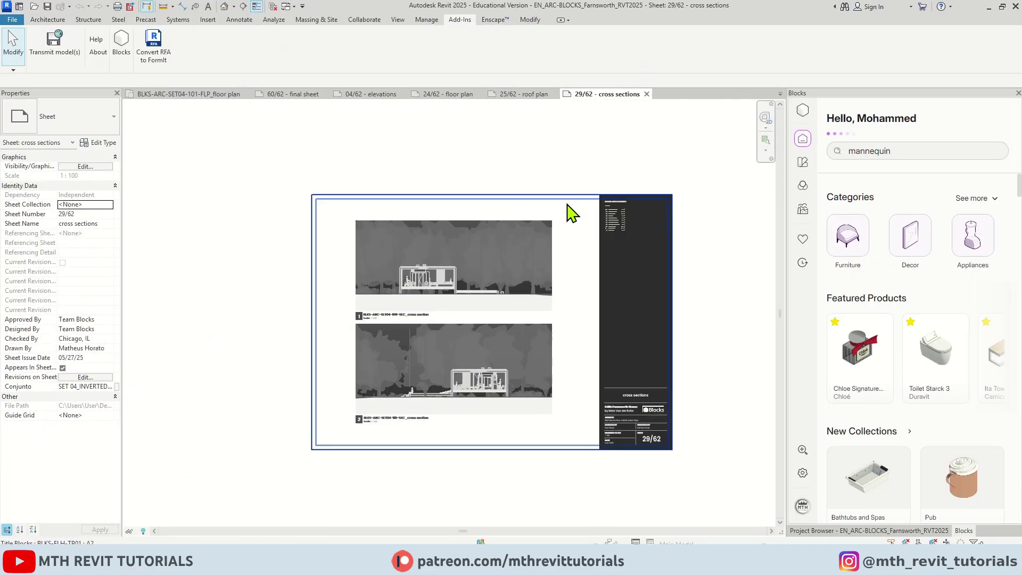
scroll(617, 214, up, 5)
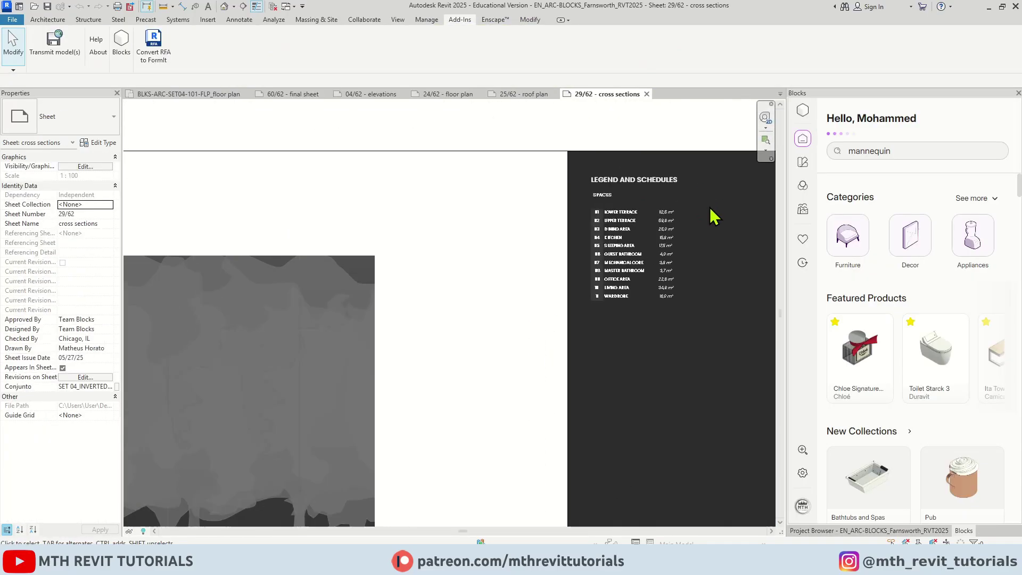
Read the room numbers, names and areas in the SPACES schedule up close.
scroll(588, 250, up, 6)
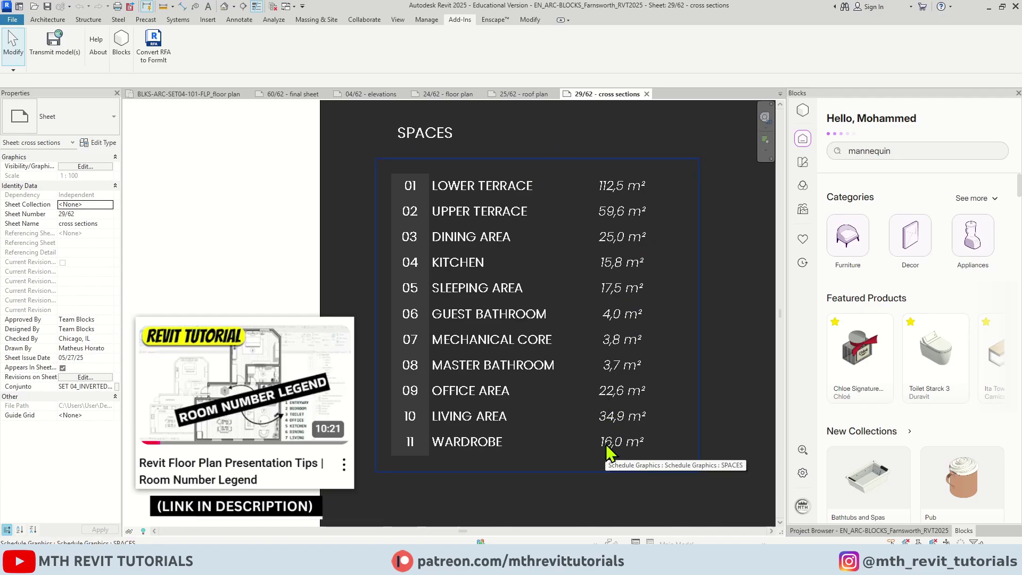
scroll(468, 213, down, 4)
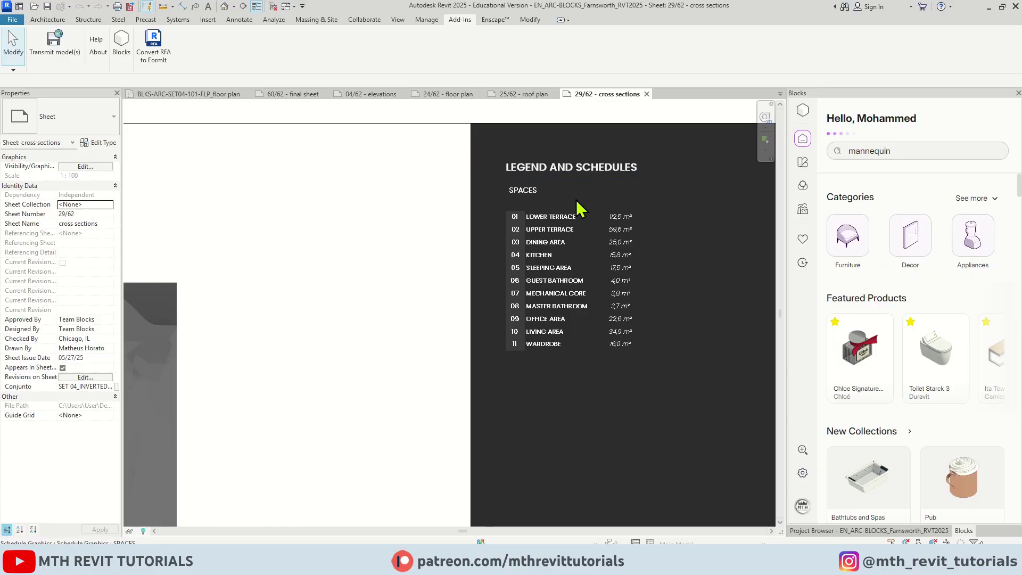
scroll(590, 250, up, 1)
scroll(513, 216, up, 1)
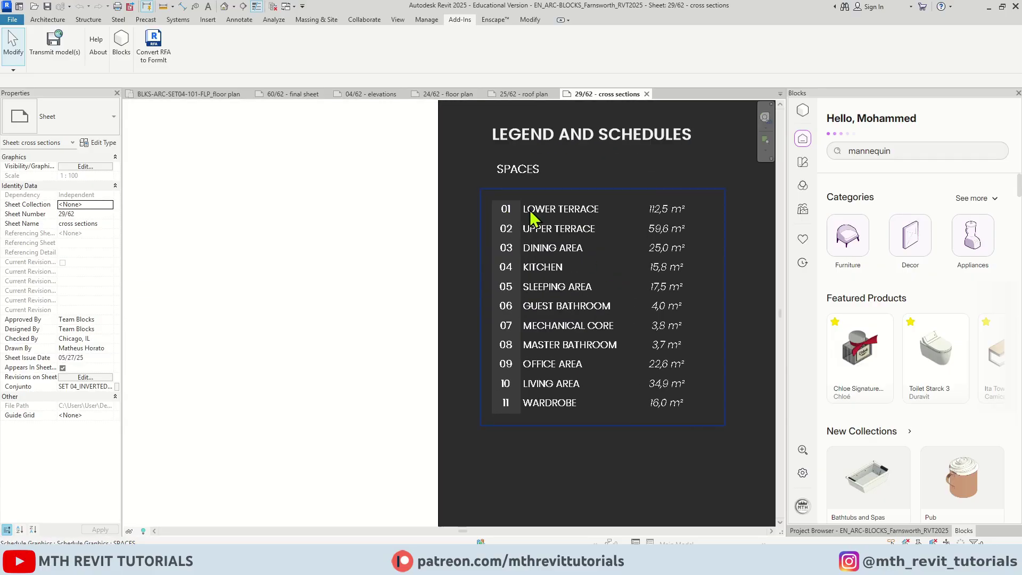
scroll(665, 263, down, 1)
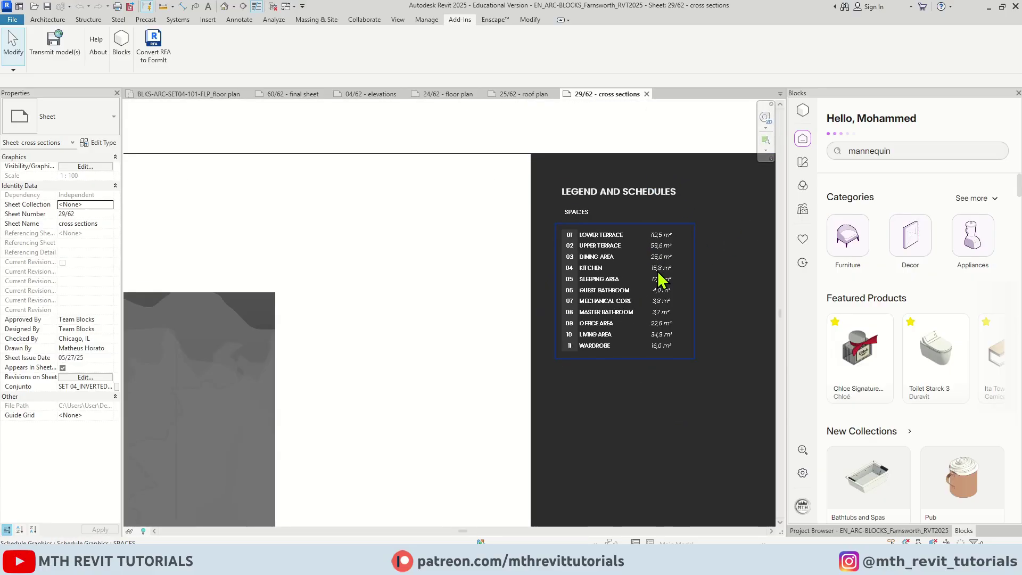
Review both cross section viewports on the sheet and bring back the project's view and sheet list in place of the Blocks catalogue.
scroll(657, 278, down, 5)
middle_drag(571, 300, 597, 270)
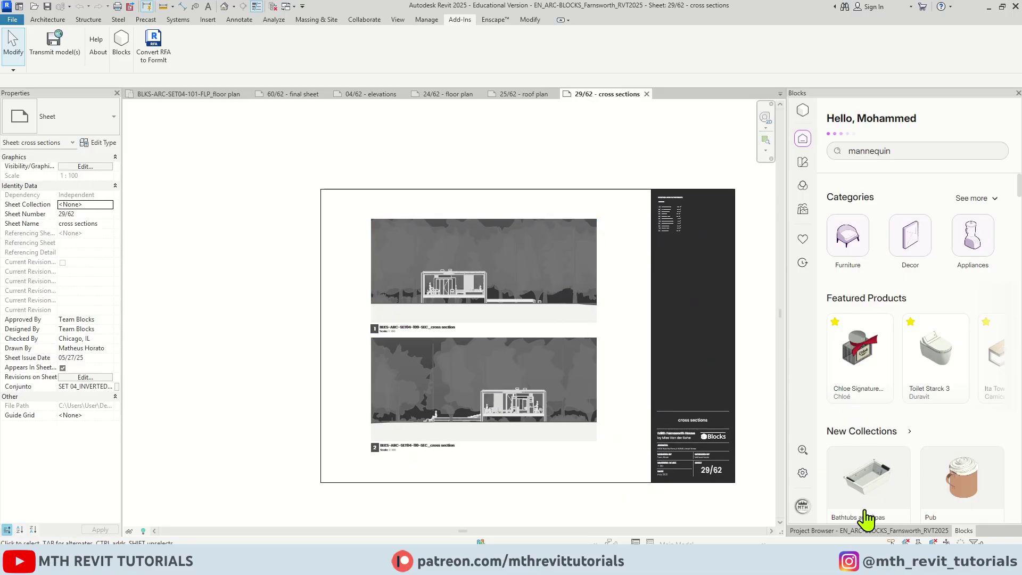
click(799, 531)
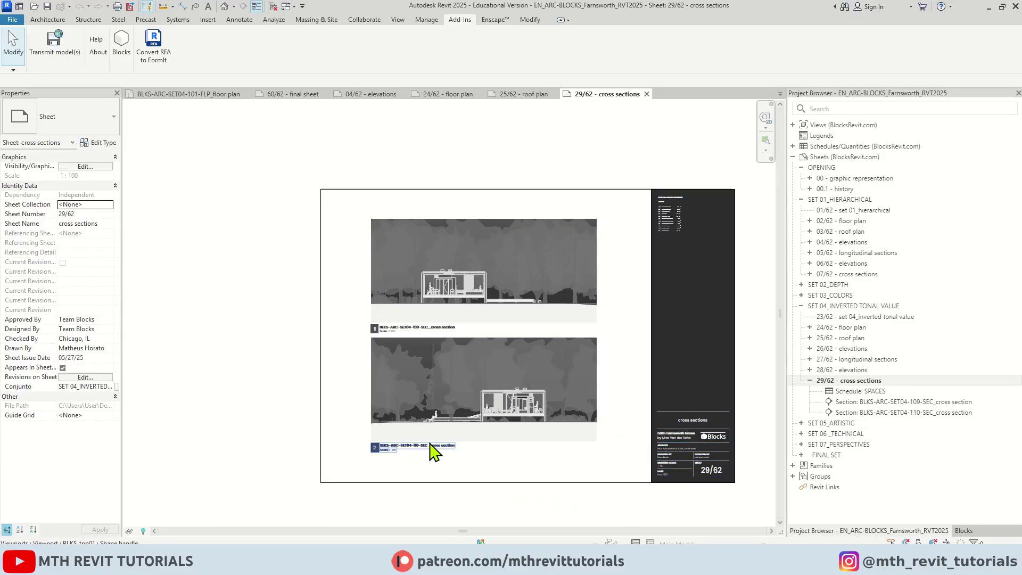
scroll(462, 426, up, 2)
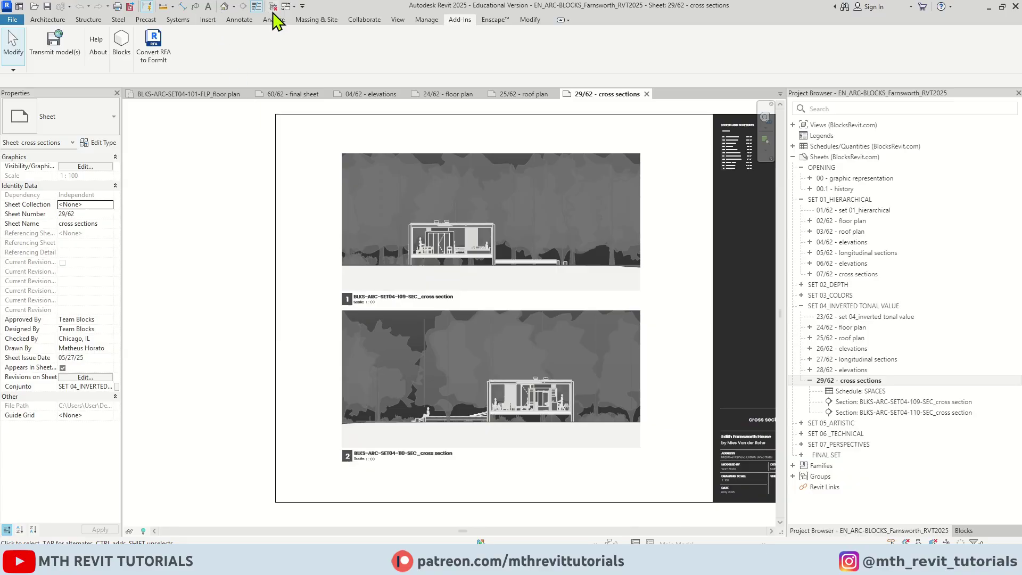